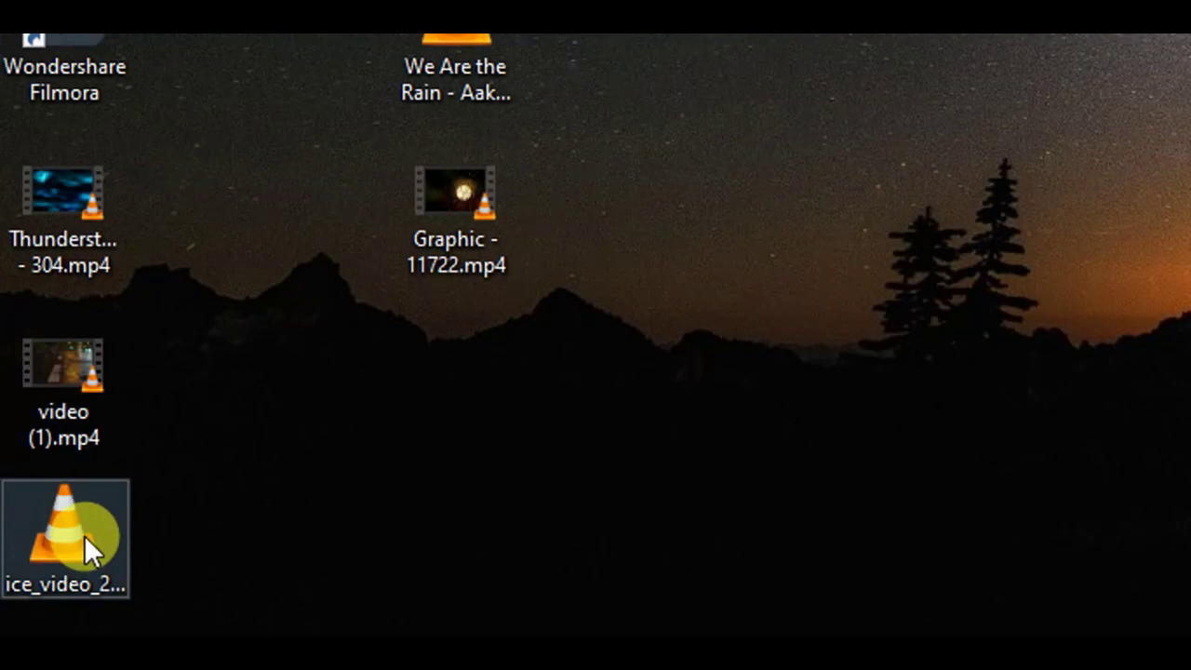
- Move the video (1).mp4 file on the desktop beside Graphic - 11722.mp4
{"action": "left_click", "coordinate": [84, 535]}
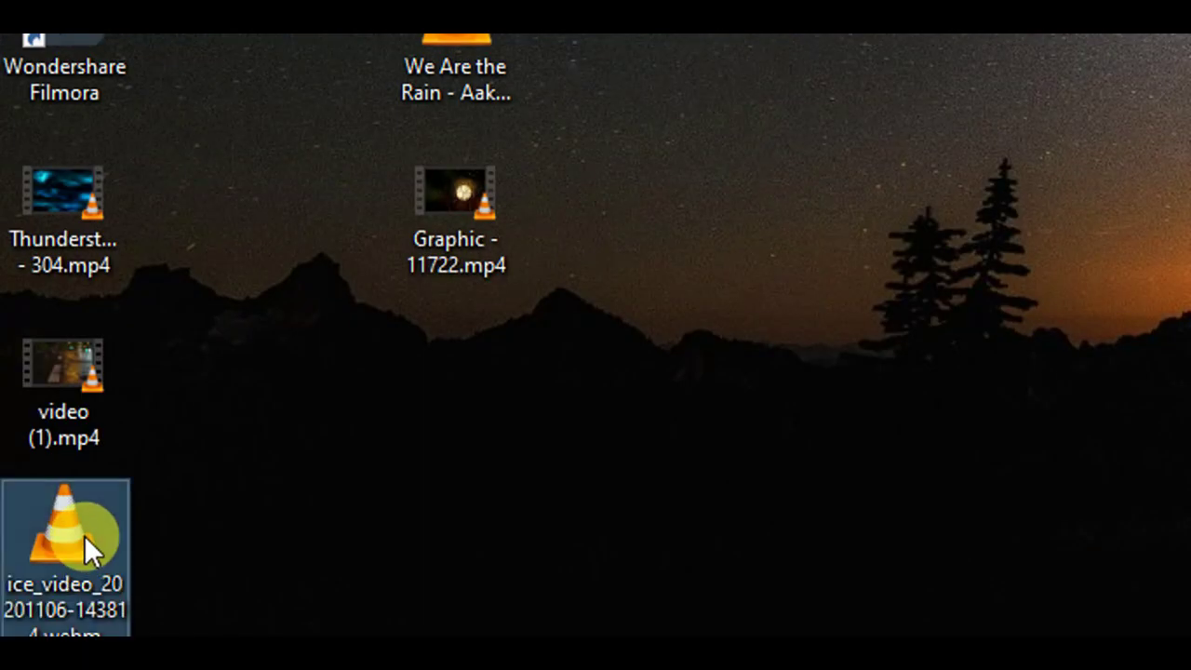
{"action": "left_click_drag", "start_coordinate": [79, 358], "coordinate": [591, 163]}
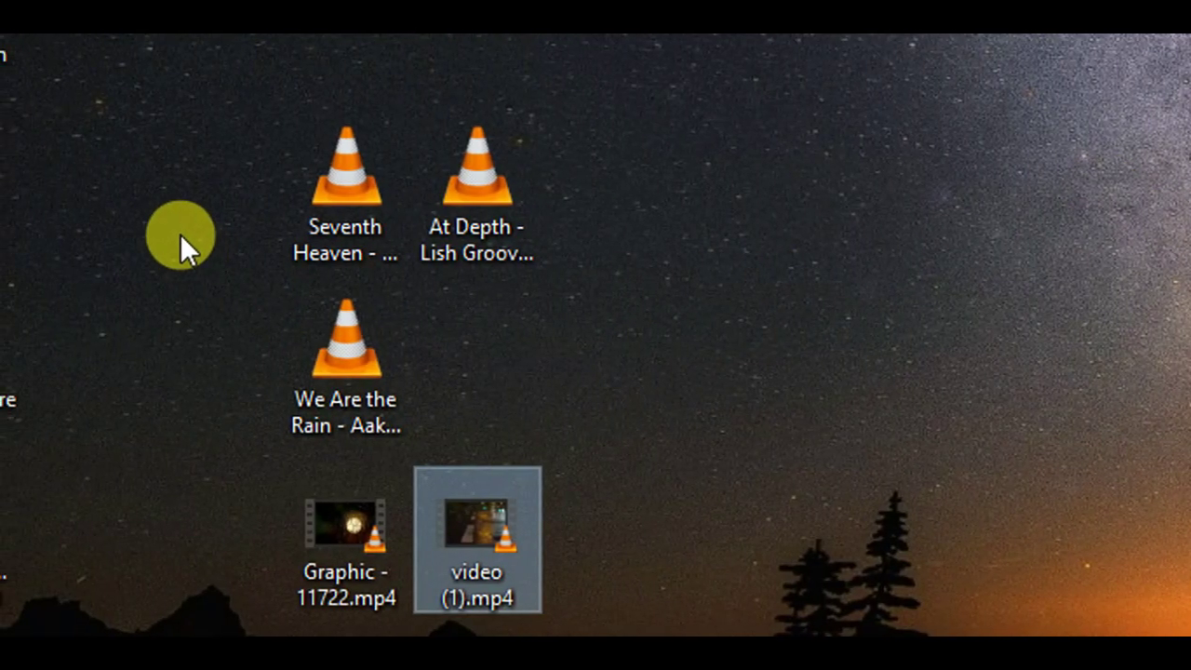
{"action": "left_click", "coordinate": [700, 343]}
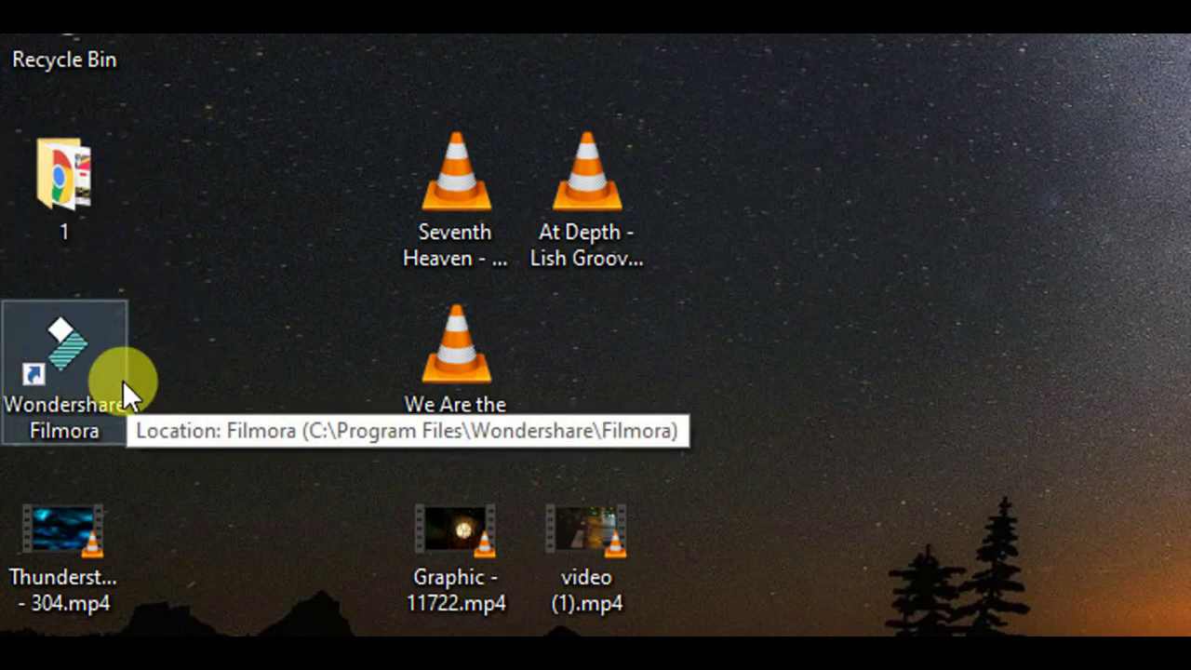
- Open Wondershare Filmora and import the three music files plus the video (1) and Graphic - 11722 videos from the desktop
{"action": "double_click", "coordinate": [123, 379]}
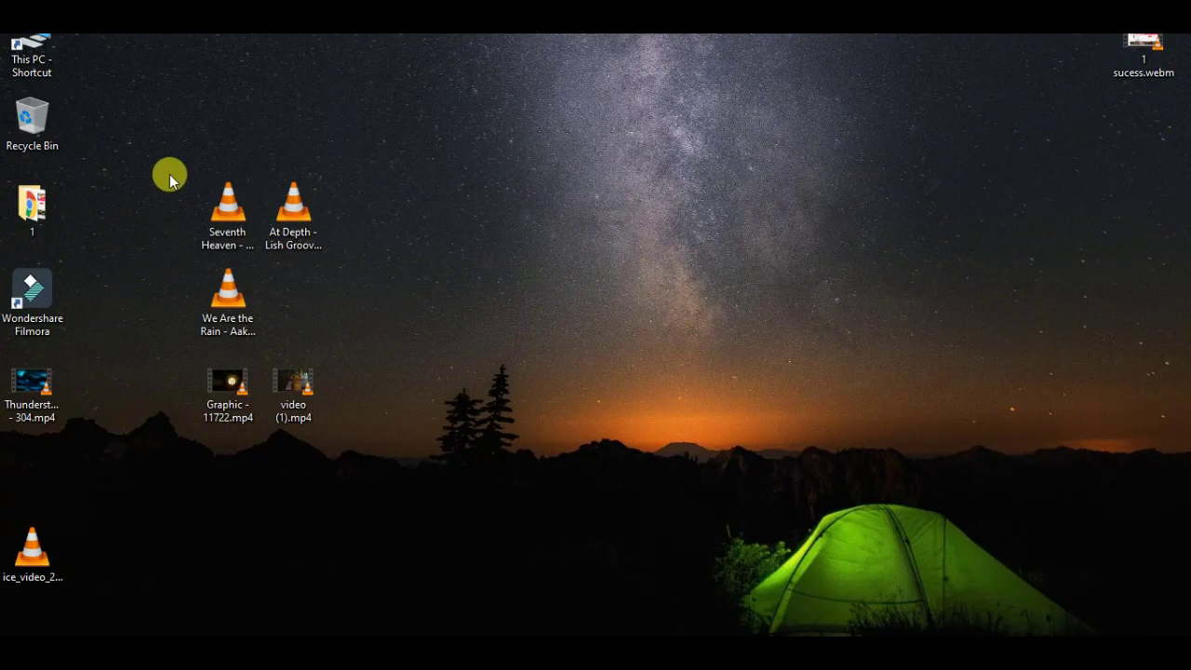
{"action": "left_click_drag", "start_coordinate": [169, 174], "coordinate": [409, 426]}
{"action": "left_click_drag", "start_coordinate": [296, 216], "coordinate": [287, 163]}
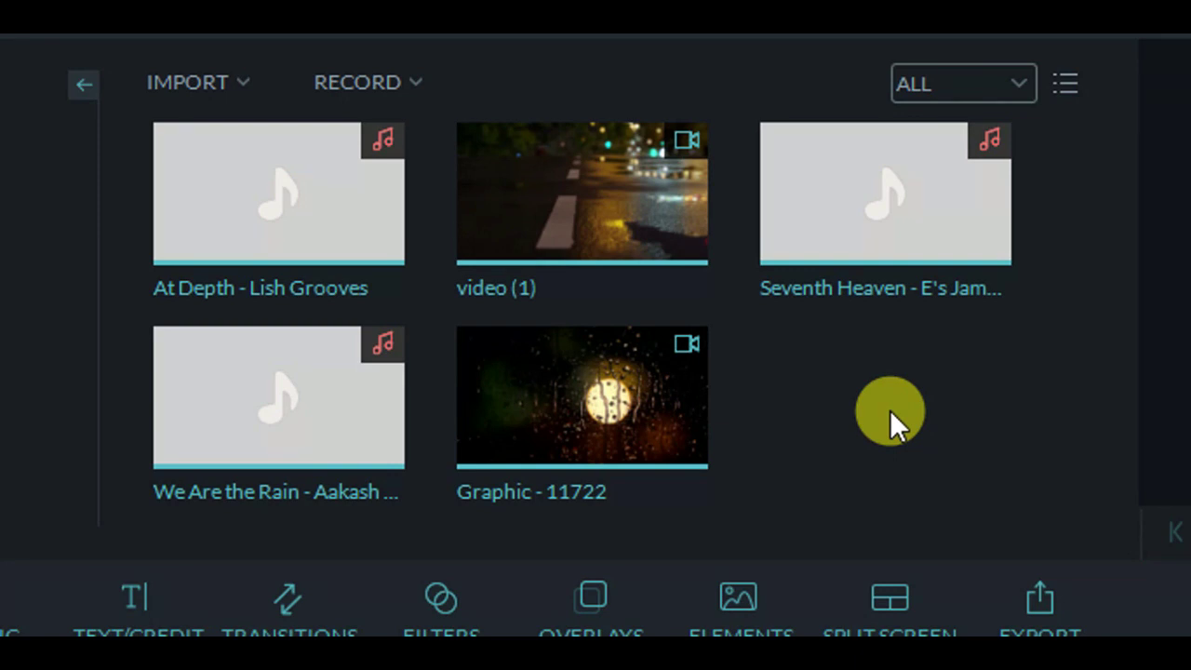
- Place the video (1) clip at the start of the video track, followed directly by Graphic - 11722
{"action": "mouse_move", "coordinate": [566, 144]}
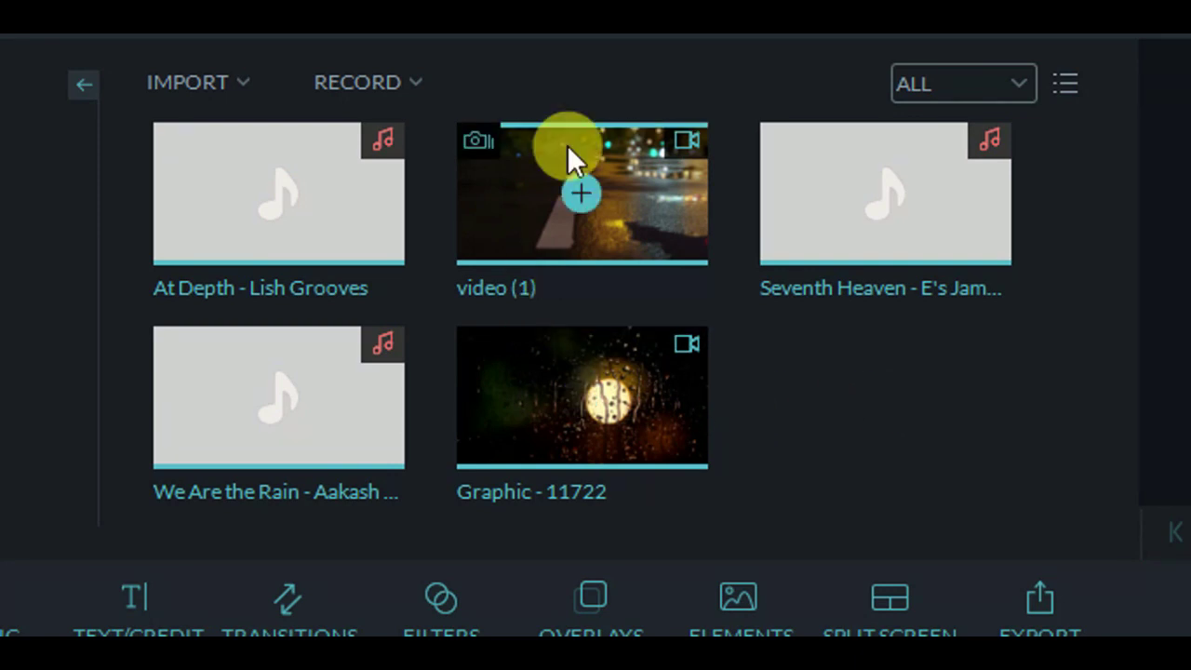
{"action": "left_click", "coordinate": [646, 206]}
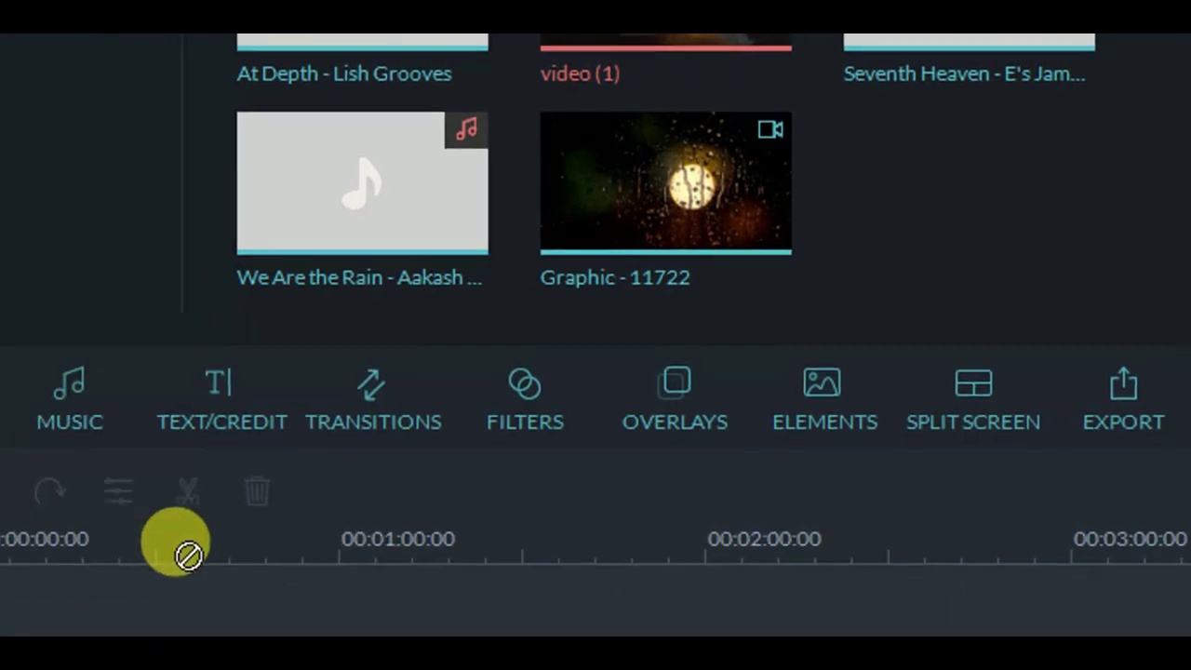
{"action": "left_click_drag", "start_coordinate": [188, 555], "coordinate": [105, 603]}
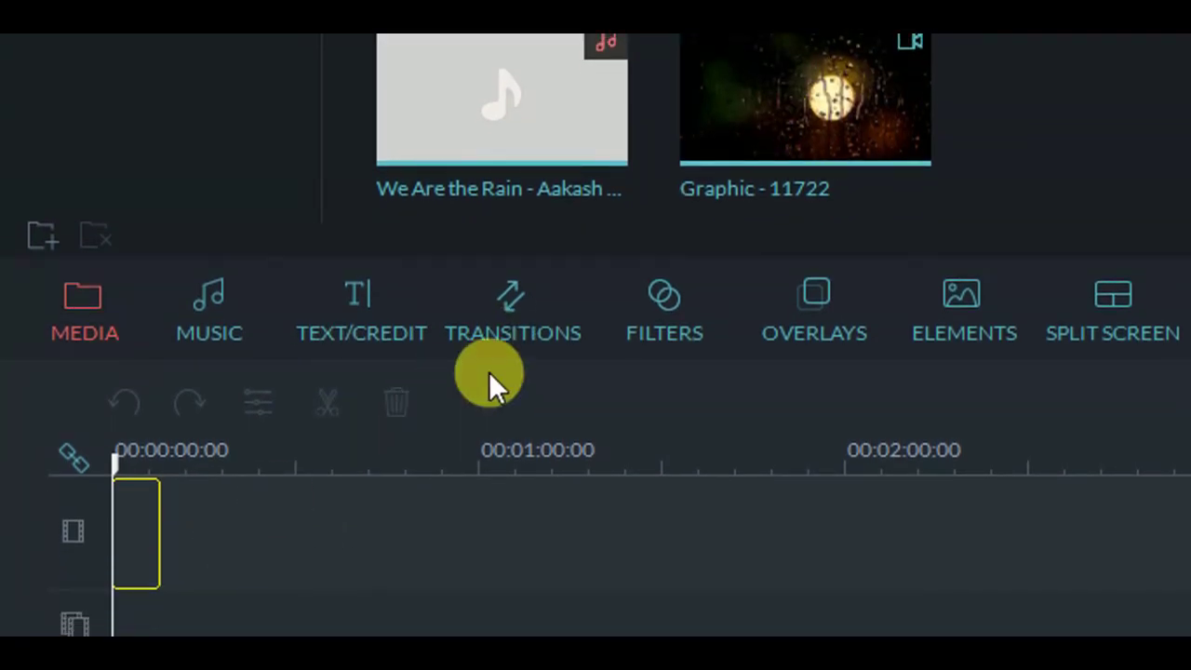
{"action": "left_click_drag", "start_coordinate": [813, 130], "coordinate": [235, 544]}
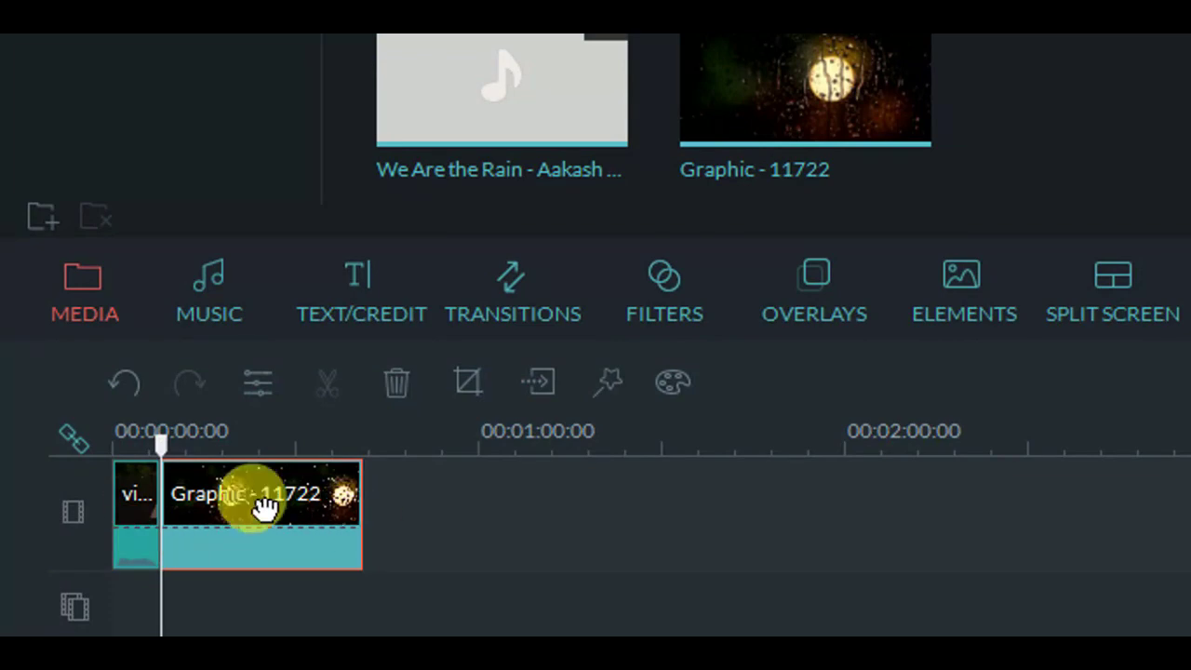
- Preview the sequence from its start and scrub through to the end of the Graphic - 11722 clip
{"action": "left_click_drag", "start_coordinate": [163, 466], "coordinate": [107, 470]}
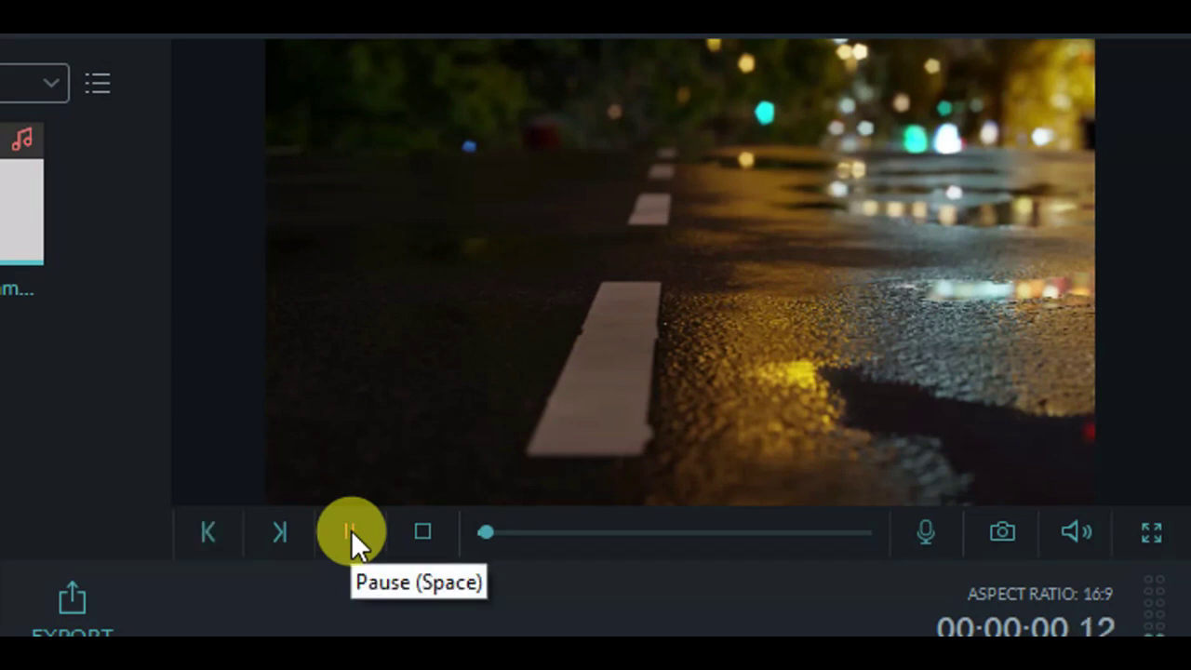
{"action": "left_click", "coordinate": [351, 529]}
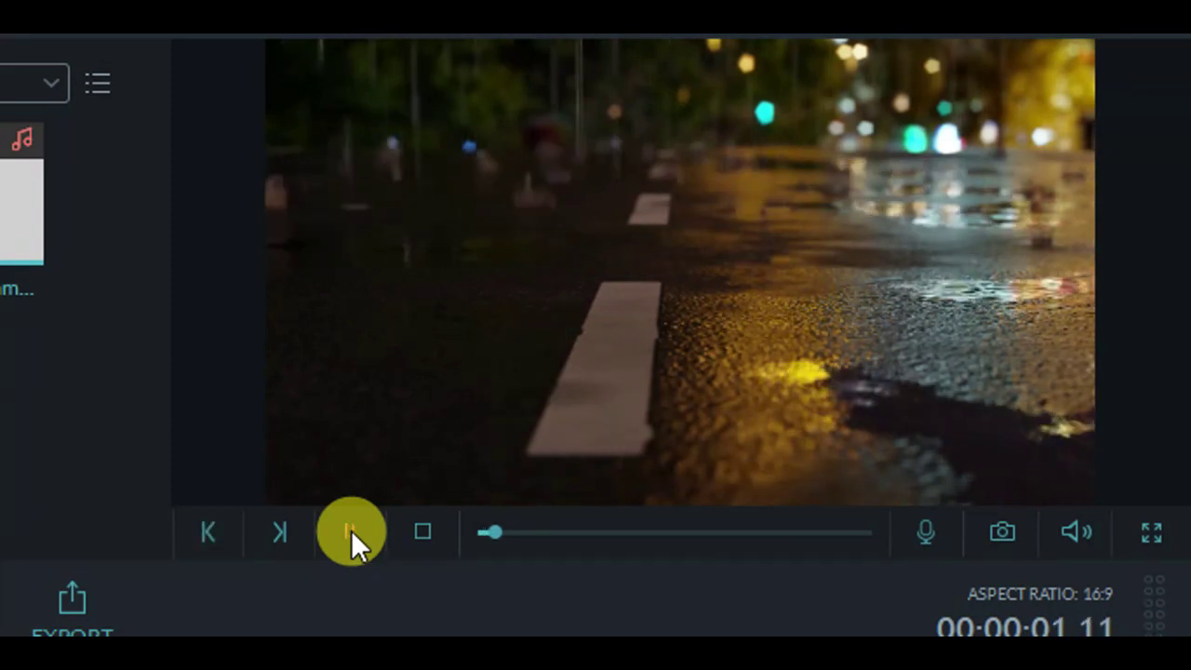
{"action": "left_click", "coordinate": [351, 530]}
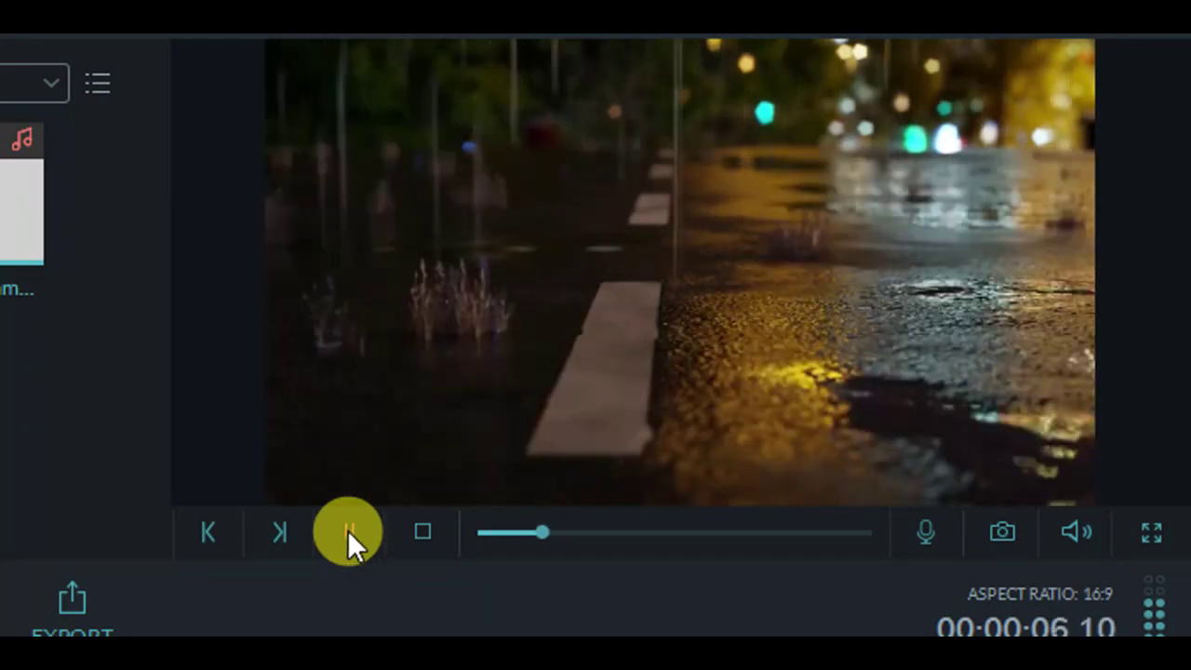
{"action": "left_click", "coordinate": [345, 529]}
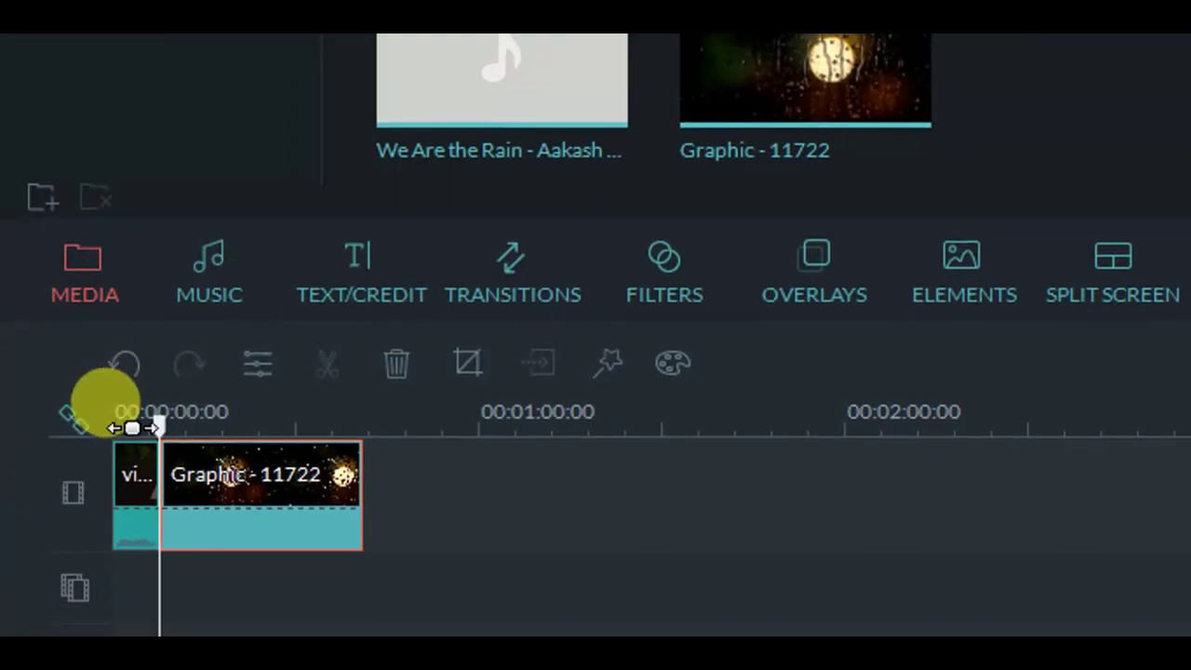
{"action": "left_click_drag", "start_coordinate": [117, 431], "coordinate": [399, 444]}
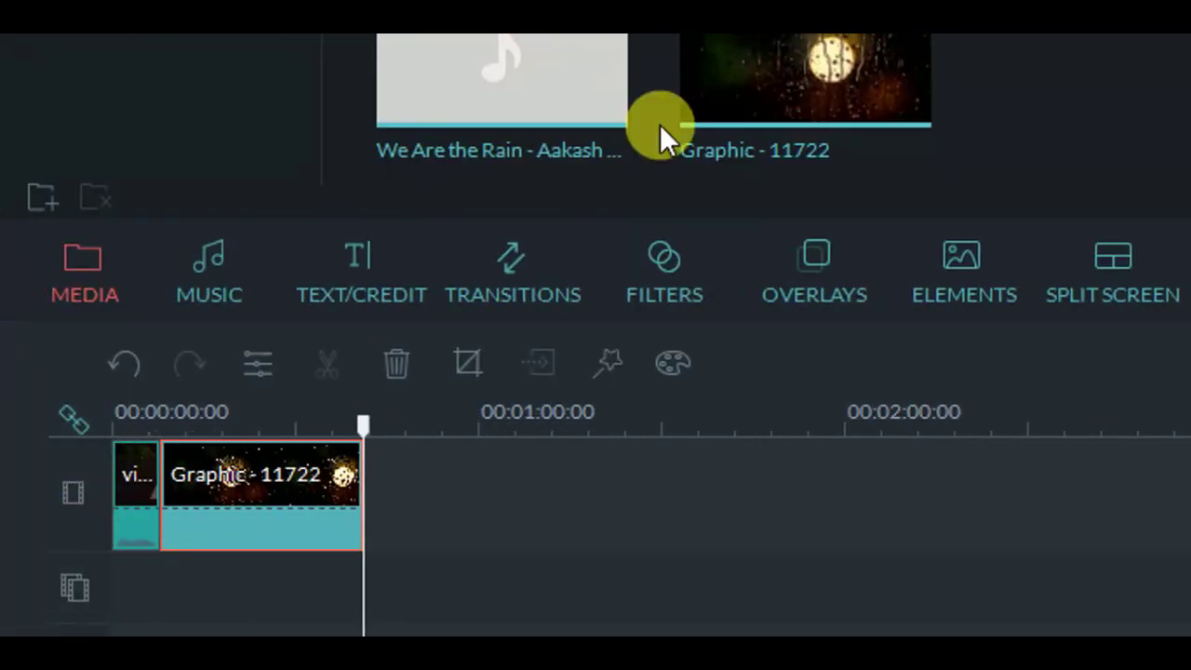
{"action": "left_click", "coordinate": [393, 505]}
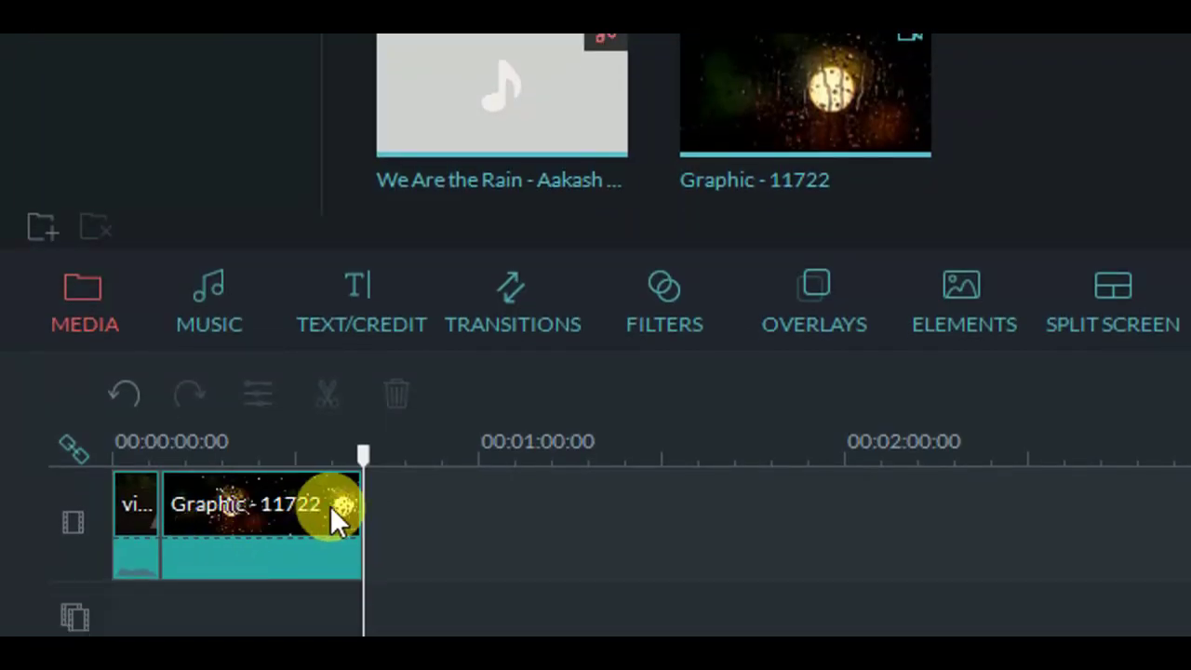
- Detach the audio from the video (1) clip and delete the detached audio from the timeline
{"action": "left_click", "coordinate": [239, 524]}
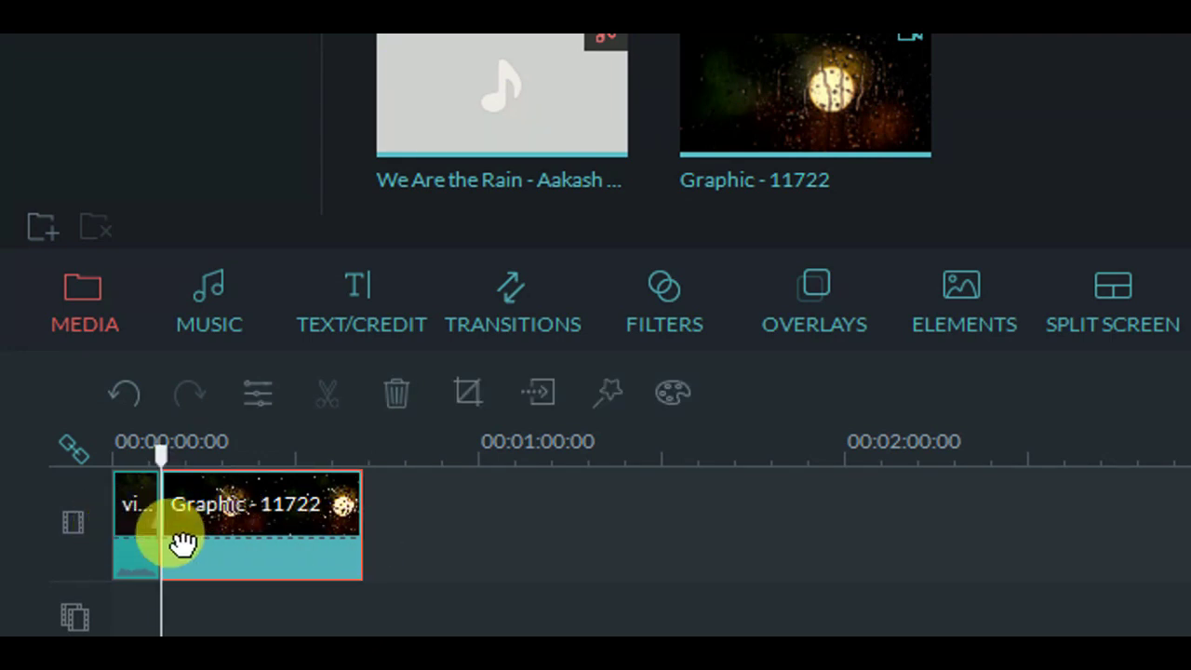
{"action": "left_click", "coordinate": [129, 541]}
{"action": "right_click", "coordinate": [130, 543]}
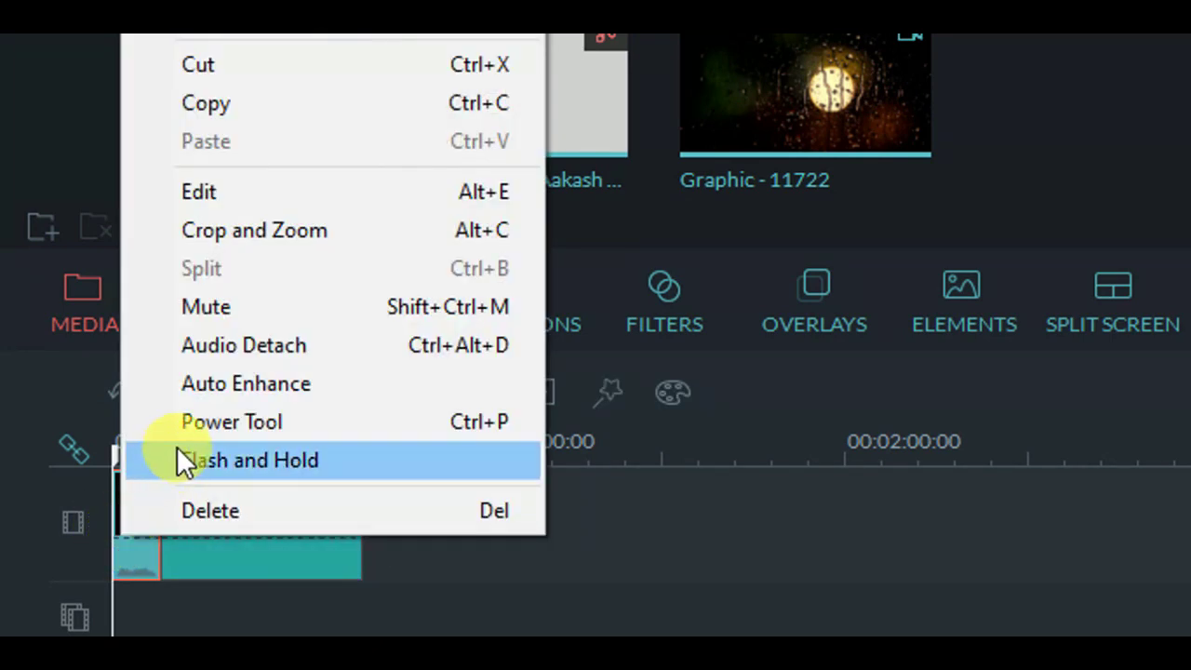
{"action": "left_click", "coordinate": [231, 349]}
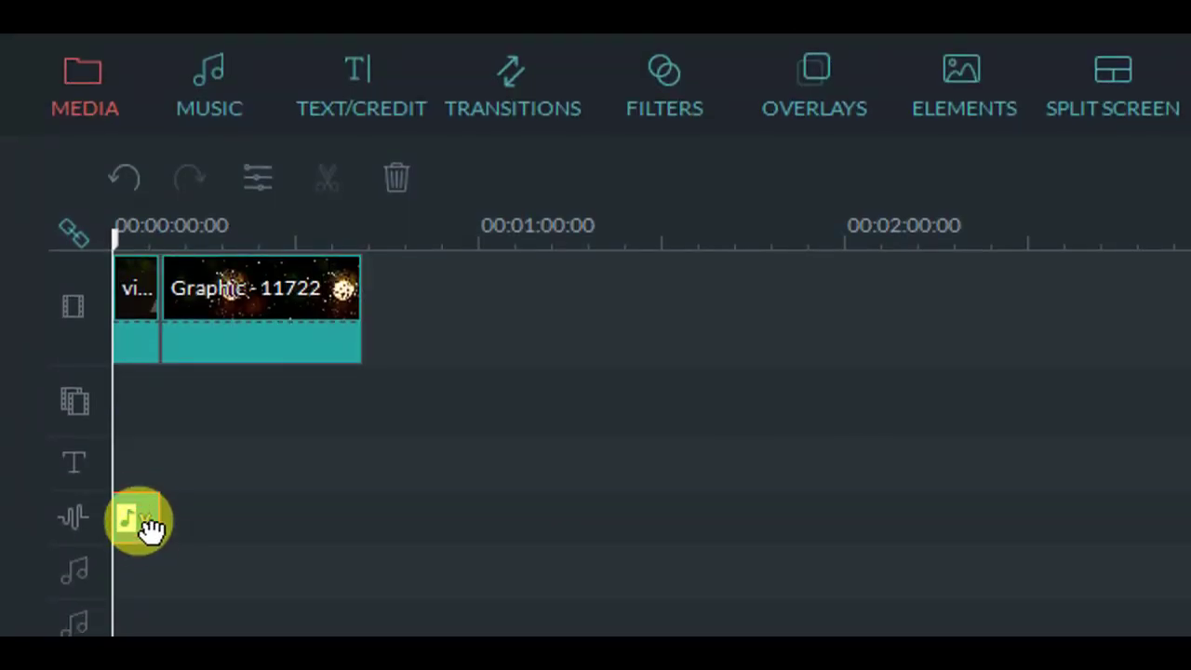
{"action": "right_click", "coordinate": [147, 523]}
{"action": "left_click", "coordinate": [233, 507]}
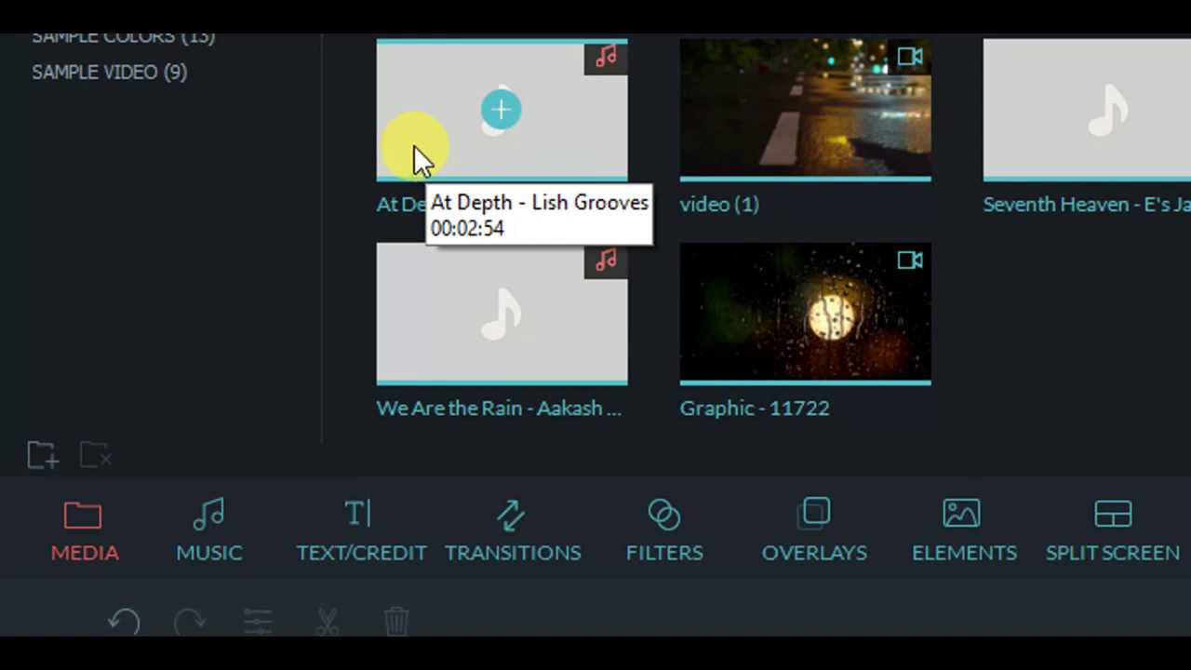
- Add At Depth - Lish Grooves at the start of the first music track and trim its end to match the Graphic - 11722 clip
{"action": "left_click", "coordinate": [428, 140]}
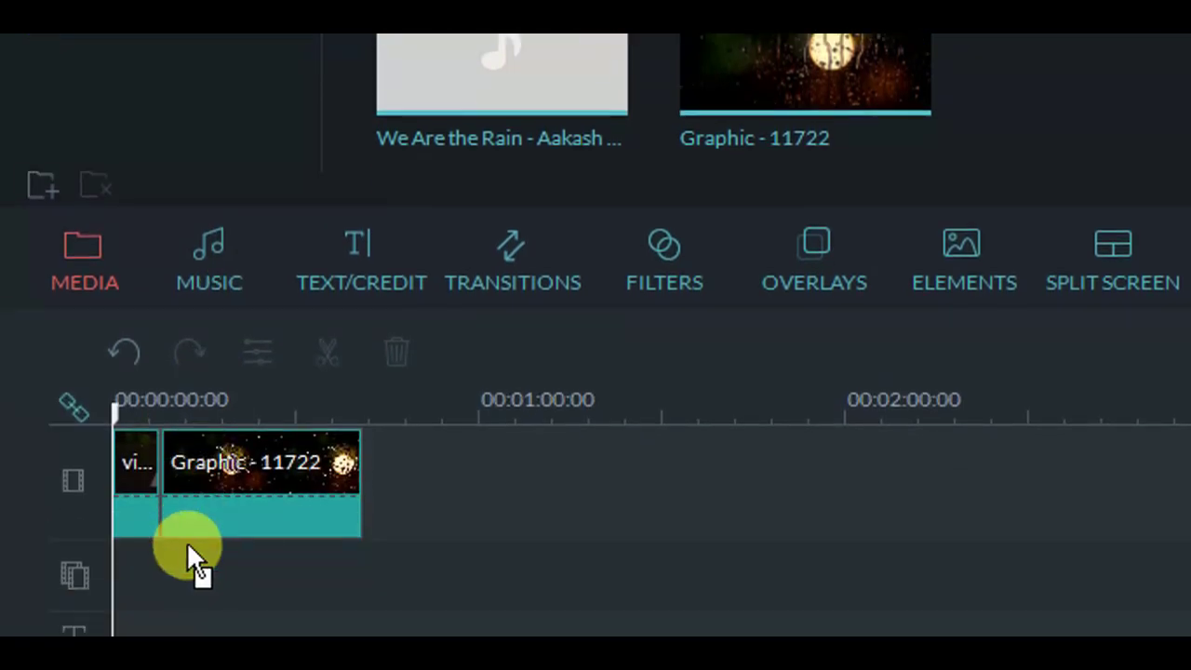
{"action": "left_click_drag", "start_coordinate": [187, 542], "coordinate": [132, 557]}
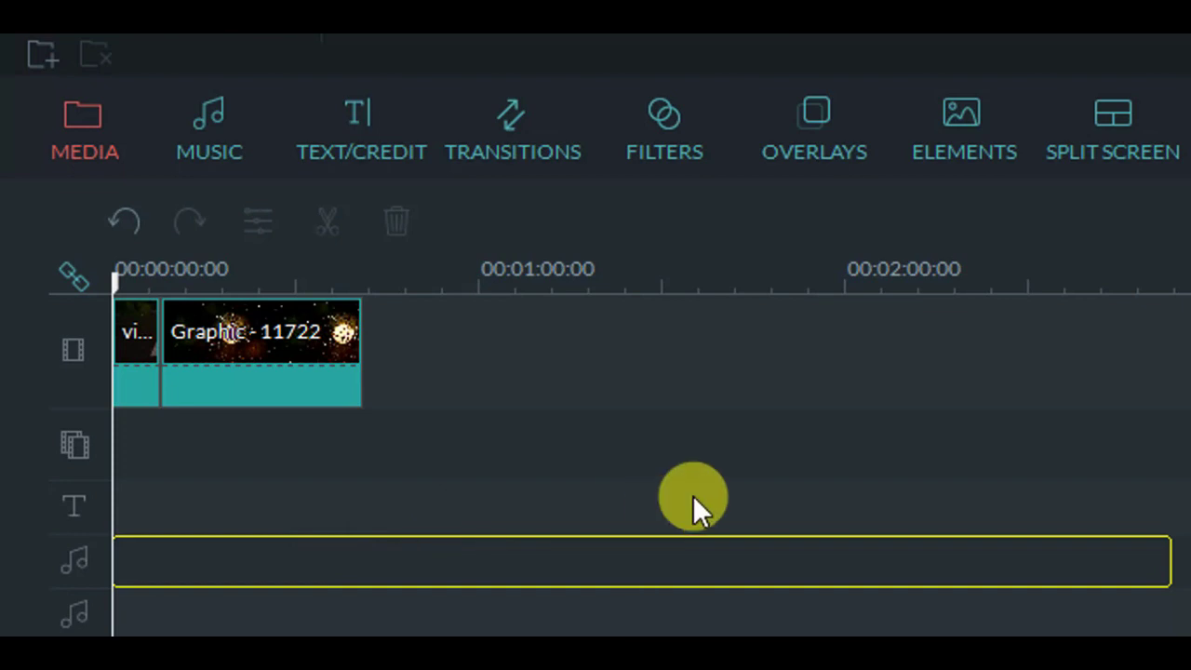
{"action": "left_click", "coordinate": [1140, 561]}
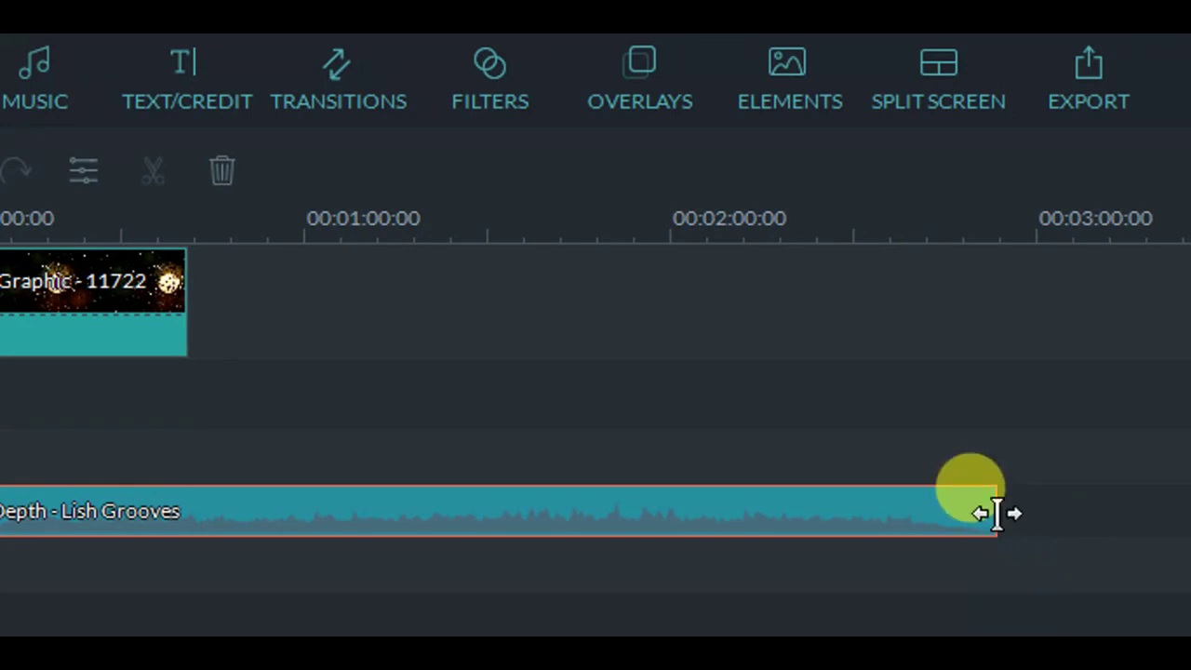
{"action": "left_click_drag", "start_coordinate": [997, 514], "coordinate": [188, 468]}
{"action": "left_click", "coordinate": [25, 507]}
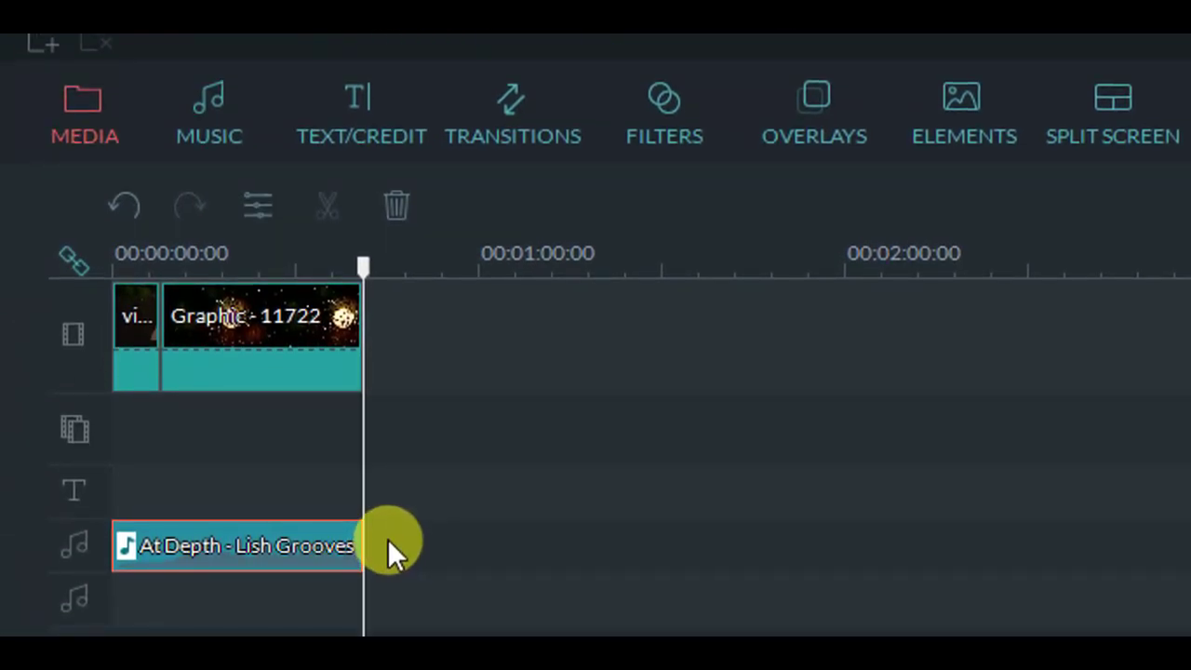
{"action": "left_click", "coordinate": [435, 463]}
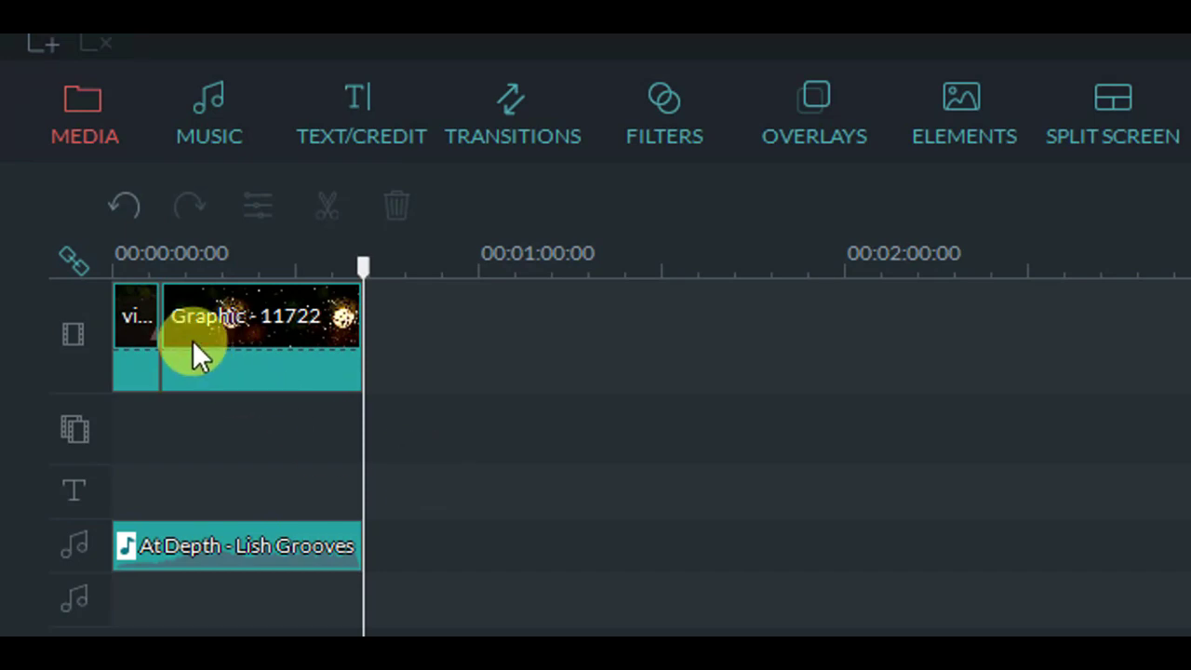
- Copy the video (1) and Graphic - 11722 clips and paste them directly after the originals on the video track
{"action": "left_click_drag", "start_coordinate": [388, 565], "coordinate": [395, 536]}
{"action": "left_click_drag", "start_coordinate": [285, 506], "coordinate": [105, 317]}
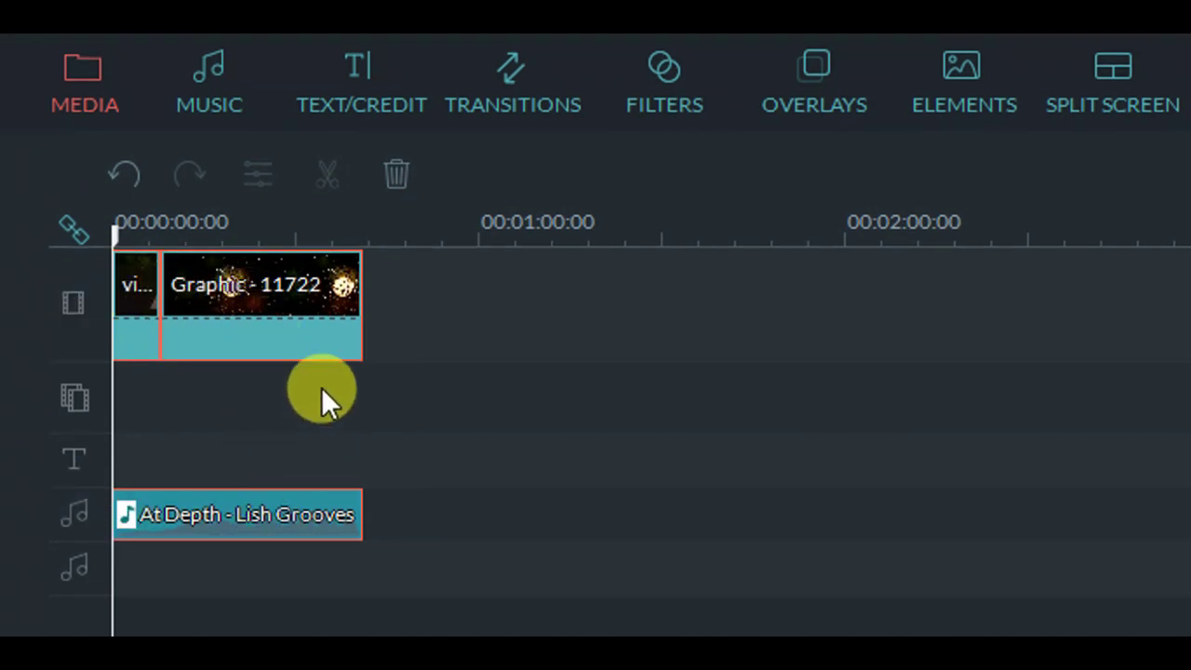
{"action": "right_click", "coordinate": [281, 302]}
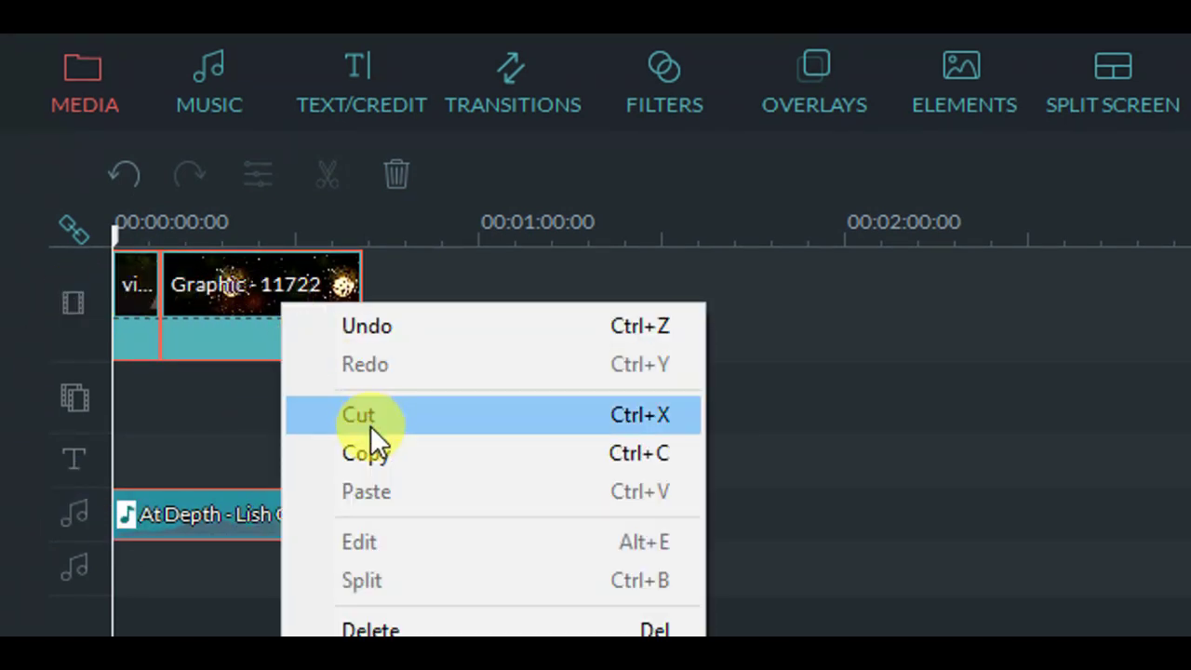
{"action": "left_click", "coordinate": [375, 451]}
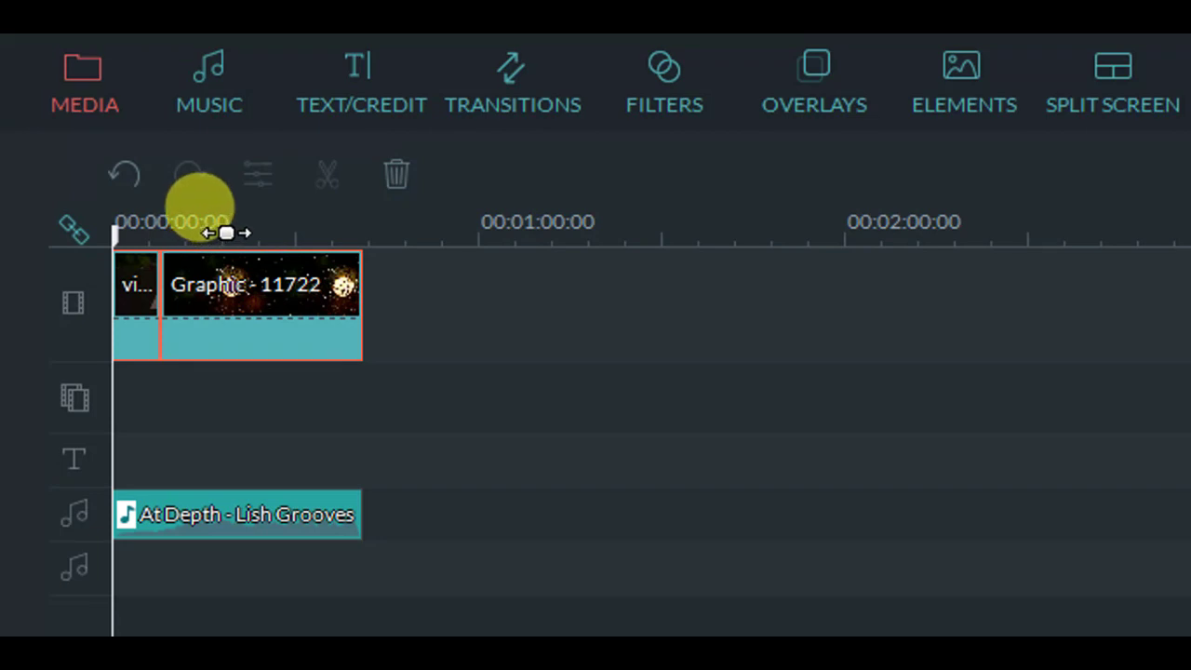
{"action": "mouse_move", "coordinate": [226, 233]}
{"action": "left_mouse_down"}
{"action": "mouse_move", "coordinate": [269, 231]}
{"action": "mouse_move", "coordinate": [230, 232]}
{"action": "left_mouse_up"}
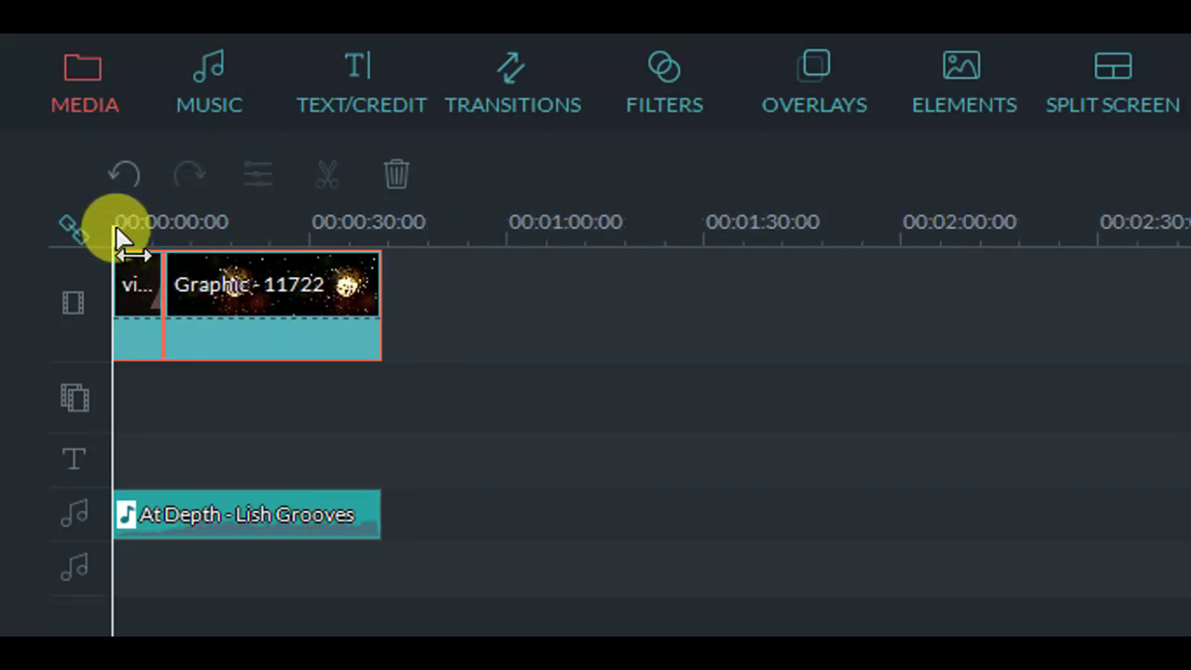
{"action": "left_click_drag", "start_coordinate": [119, 240], "coordinate": [398, 279]}
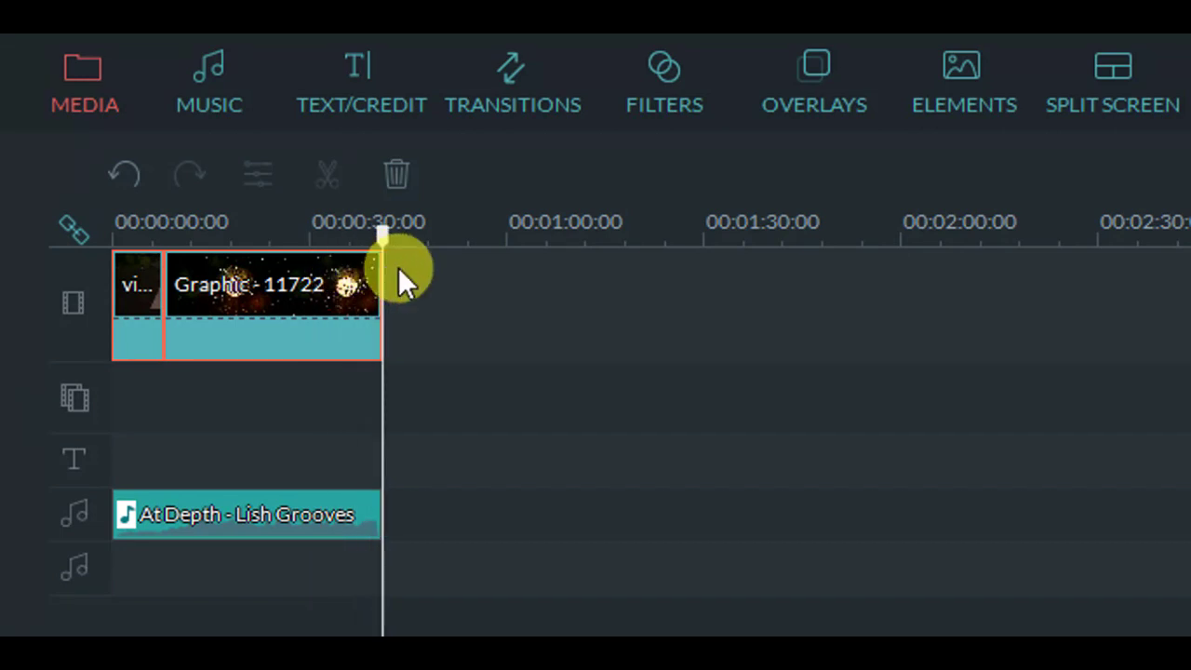
{"action": "right_click", "coordinate": [429, 287]}
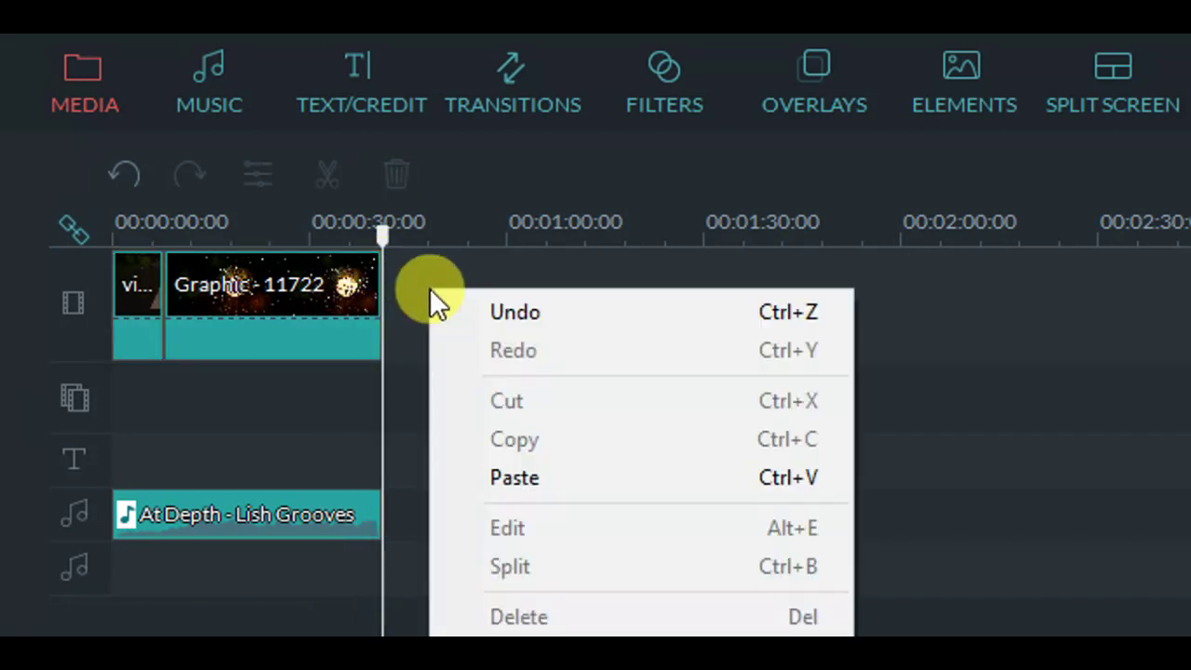
{"action": "left_click", "coordinate": [497, 477]}
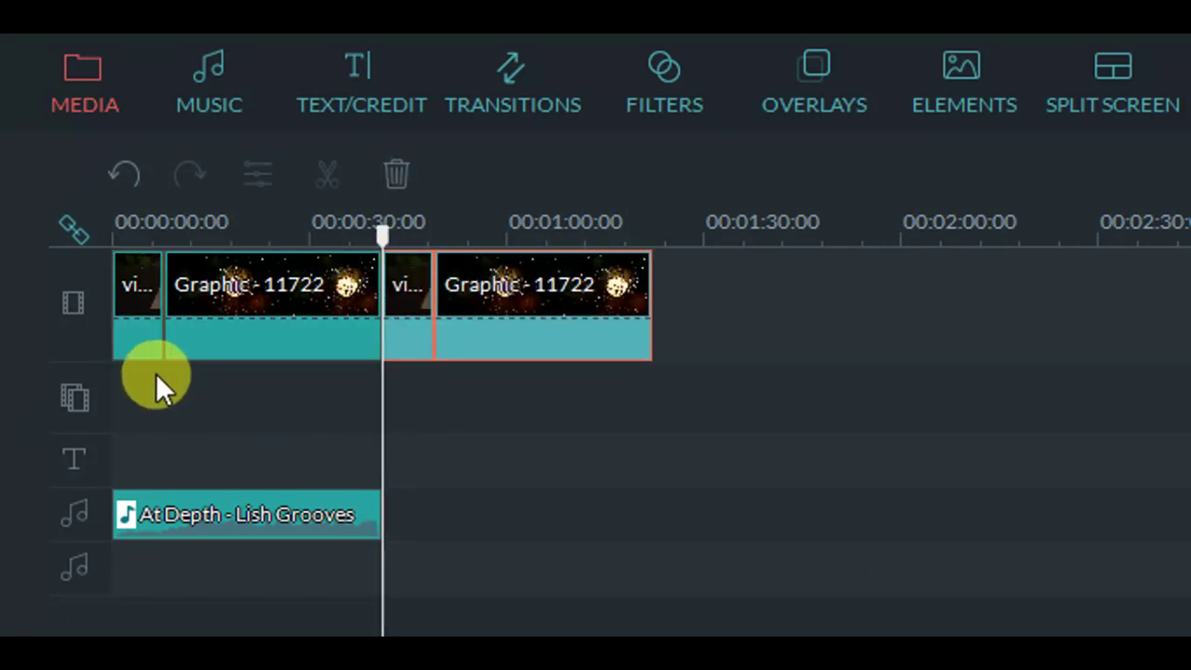
- Copy the trimmed At Depth music clip and paste it on the same track, starting where the duplicated video clips begin
{"action": "left_click", "coordinate": [226, 507]}
{"action": "right_click", "coordinate": [226, 507]}
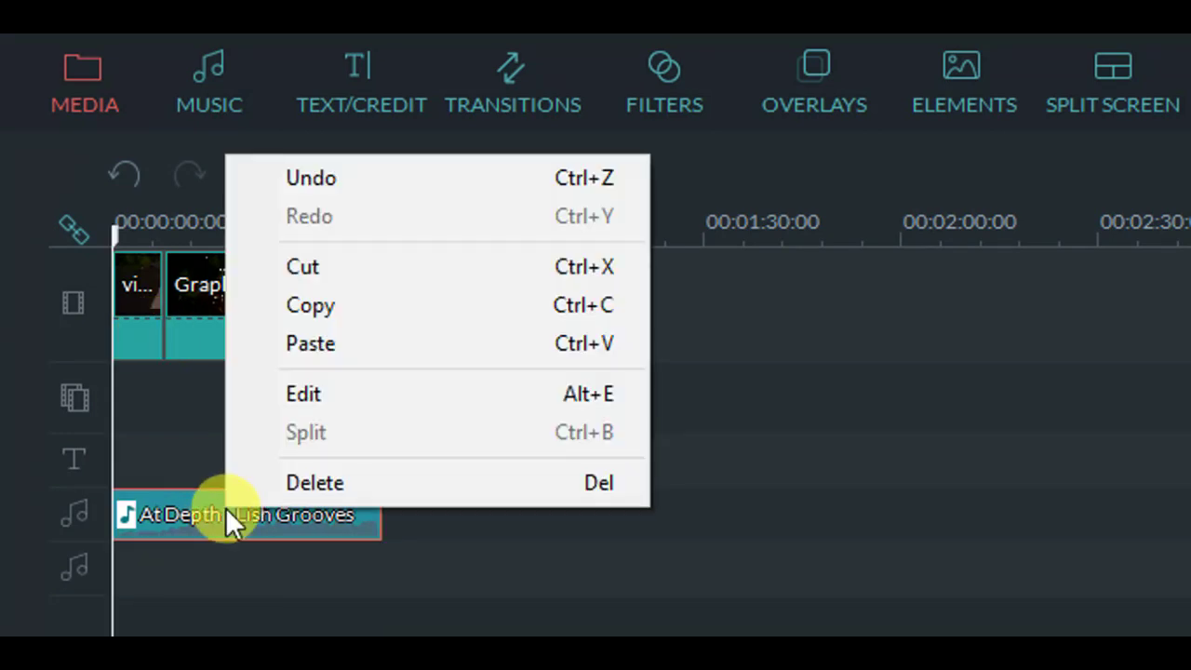
{"action": "left_click", "coordinate": [422, 301]}
{"action": "left_click", "coordinate": [405, 332]}
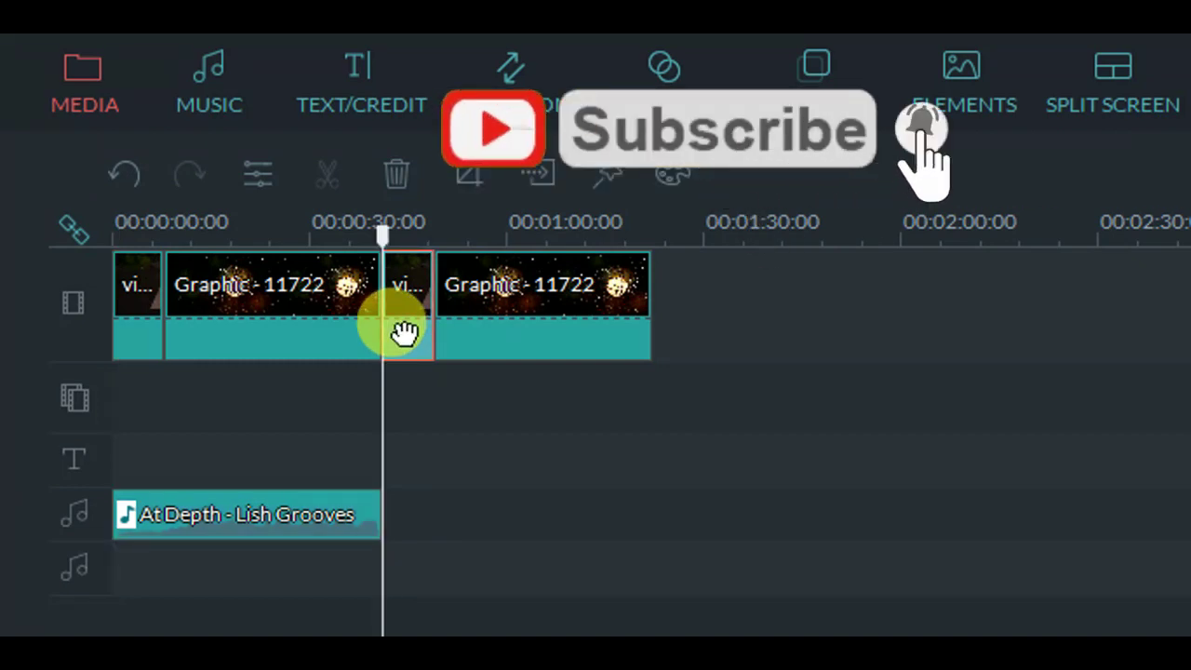
{"action": "left_click", "coordinate": [434, 428]}
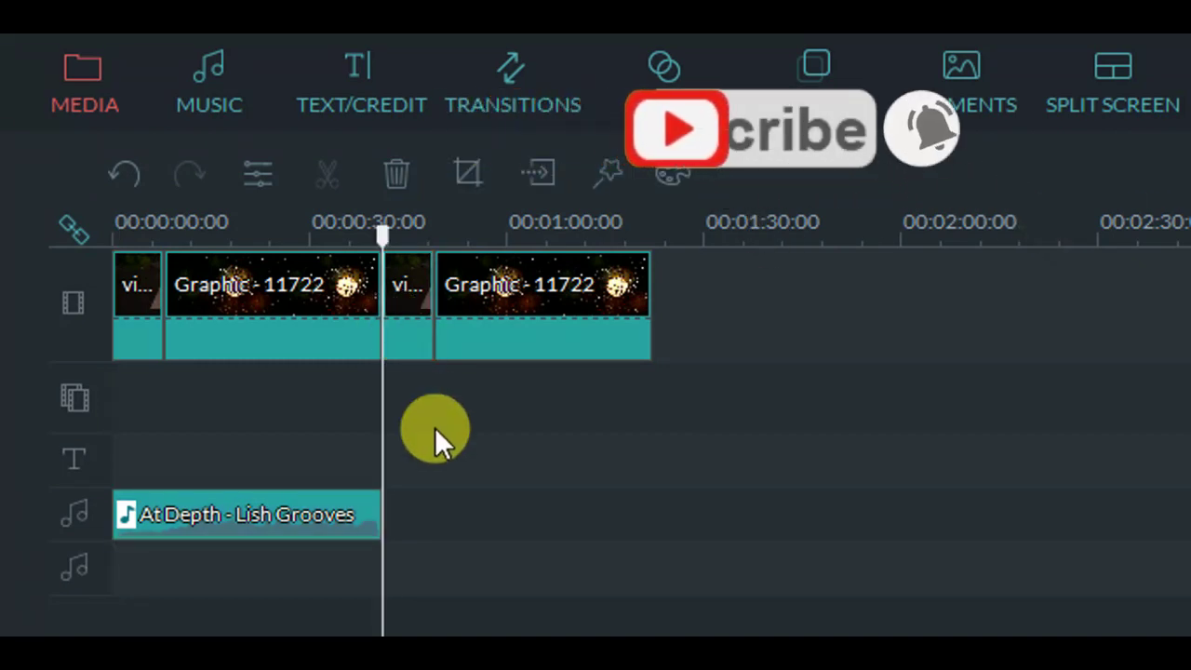
{"action": "right_click", "coordinate": [434, 427]}
{"action": "left_click", "coordinate": [576, 255]}
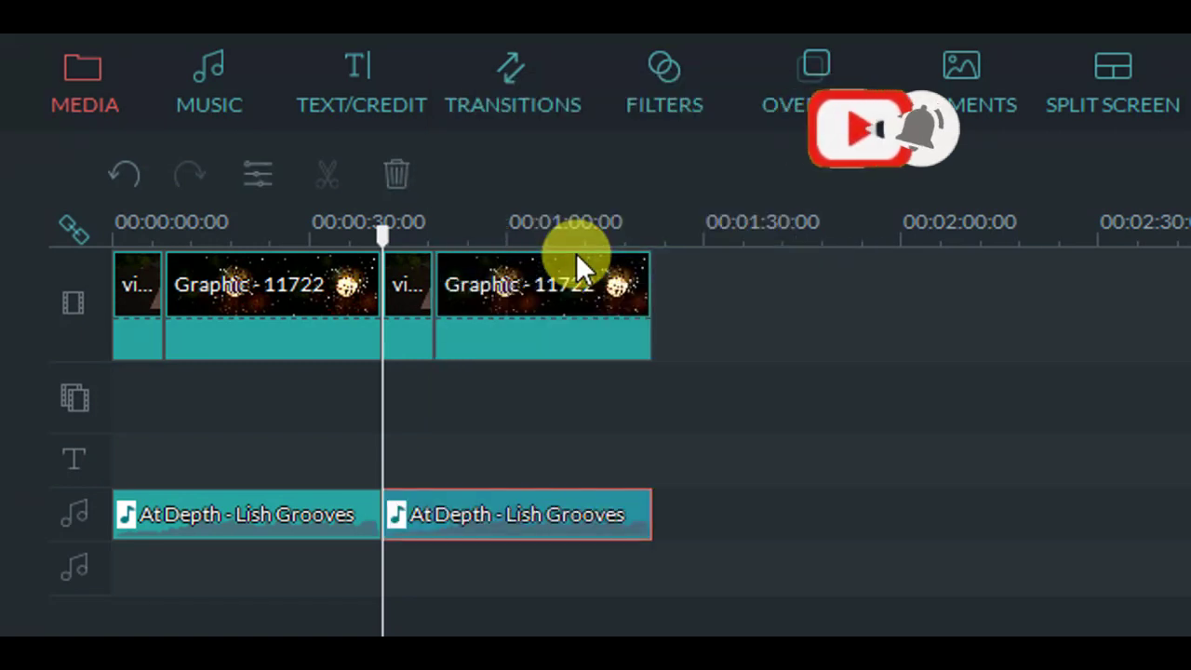
- Copy all four clips on the video track and paste them directly after the last Graphic - 11722 clip
{"action": "left_click", "coordinate": [729, 516]}
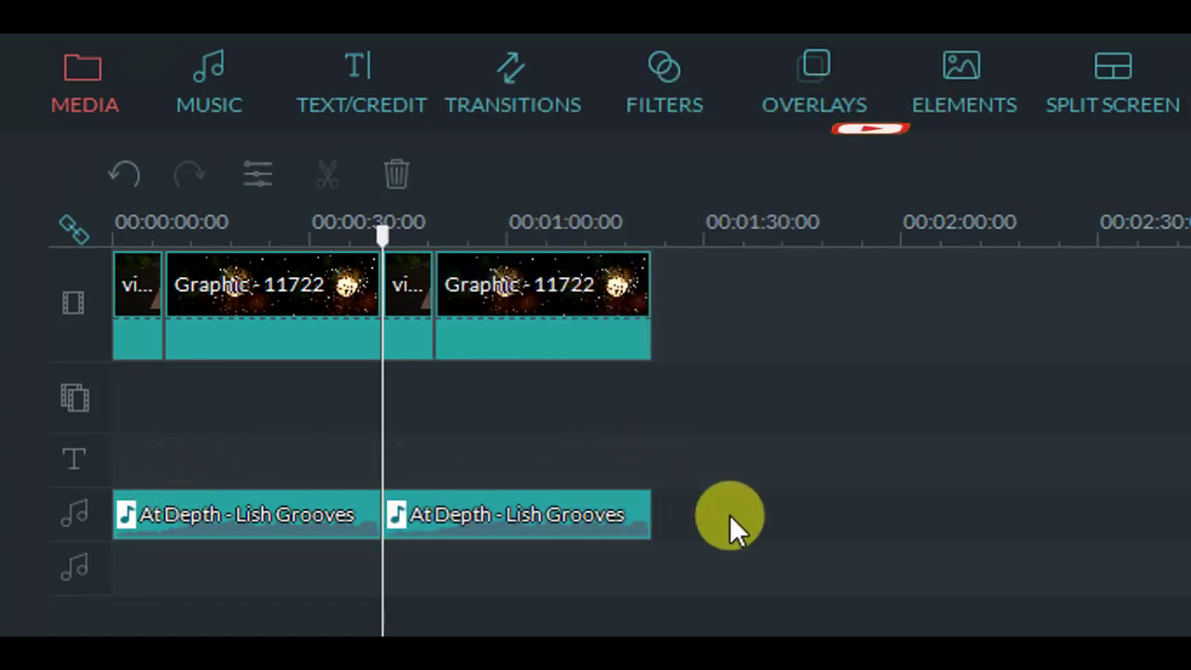
{"action": "left_click_drag", "start_coordinate": [741, 513], "coordinate": [125, 290]}
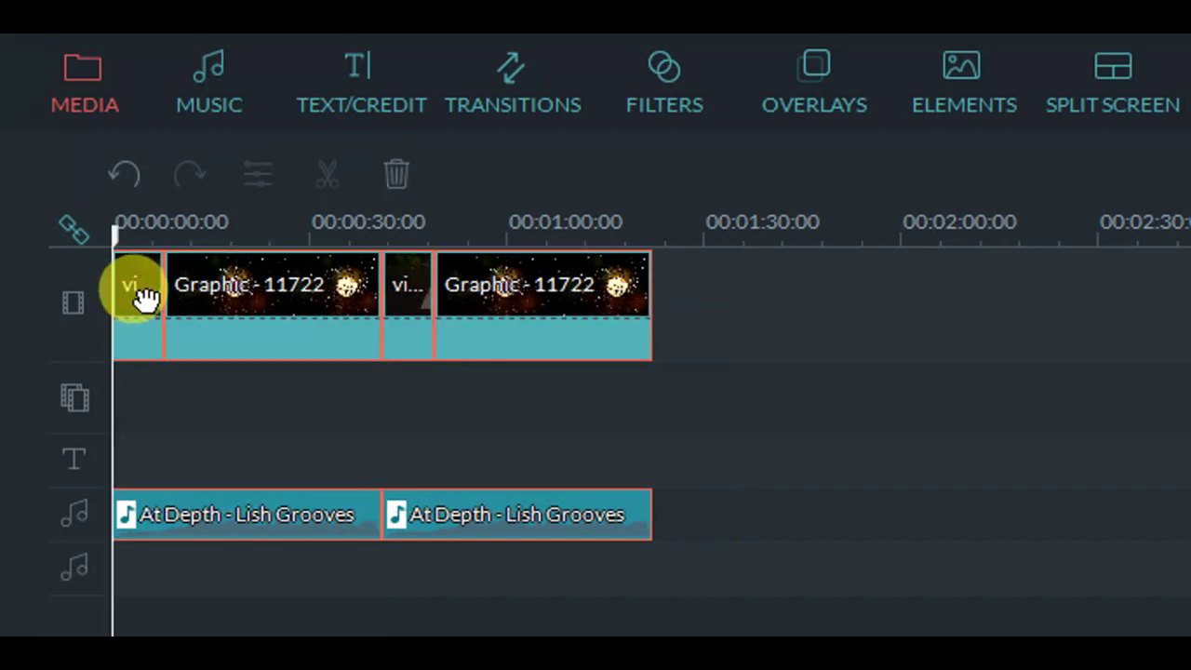
{"action": "right_click", "coordinate": [145, 297]}
{"action": "left_click", "coordinate": [229, 443]}
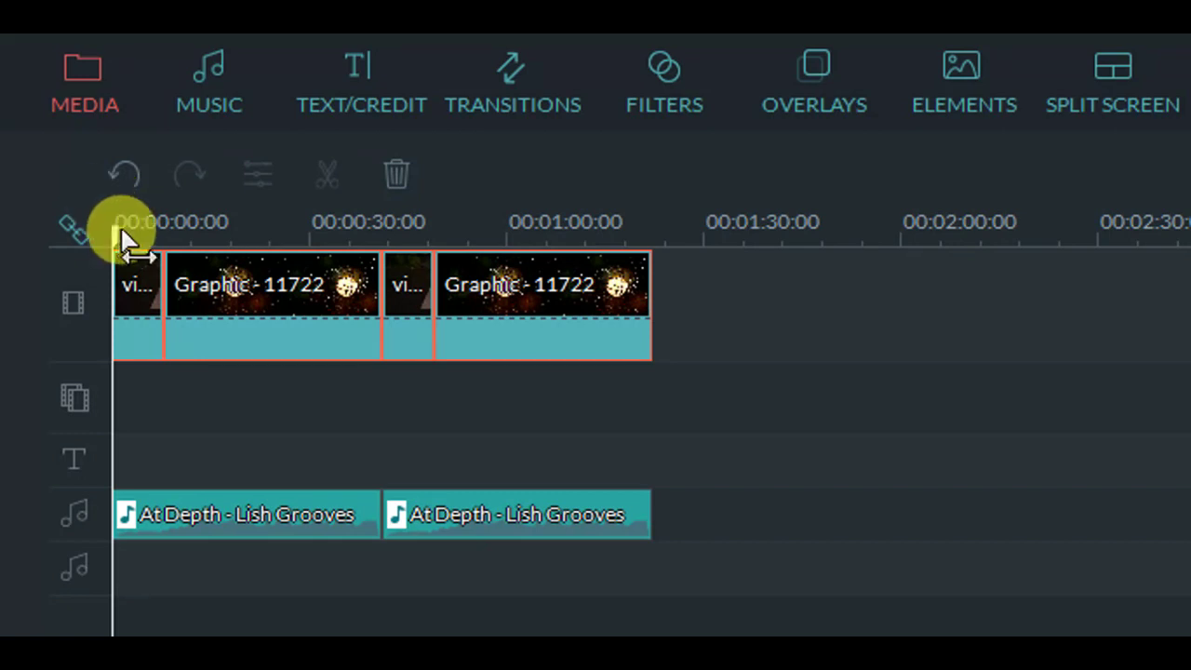
{"action": "left_click_drag", "start_coordinate": [117, 240], "coordinate": [733, 280]}
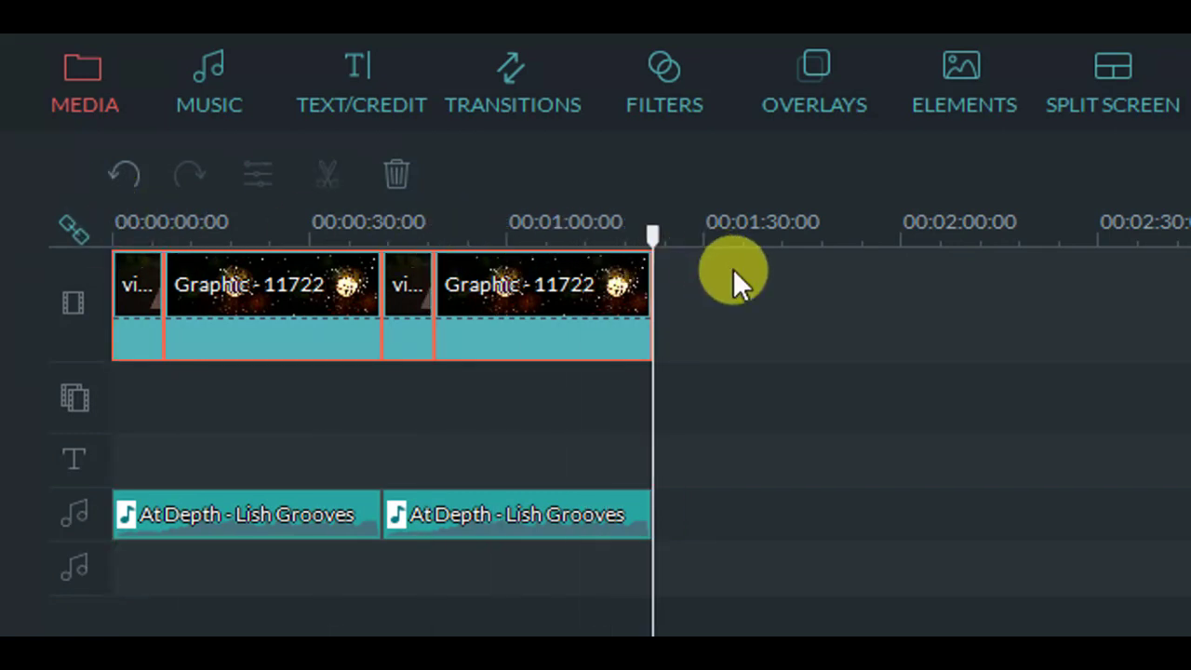
{"action": "left_click", "coordinate": [733, 270]}
{"action": "right_click", "coordinate": [733, 269]}
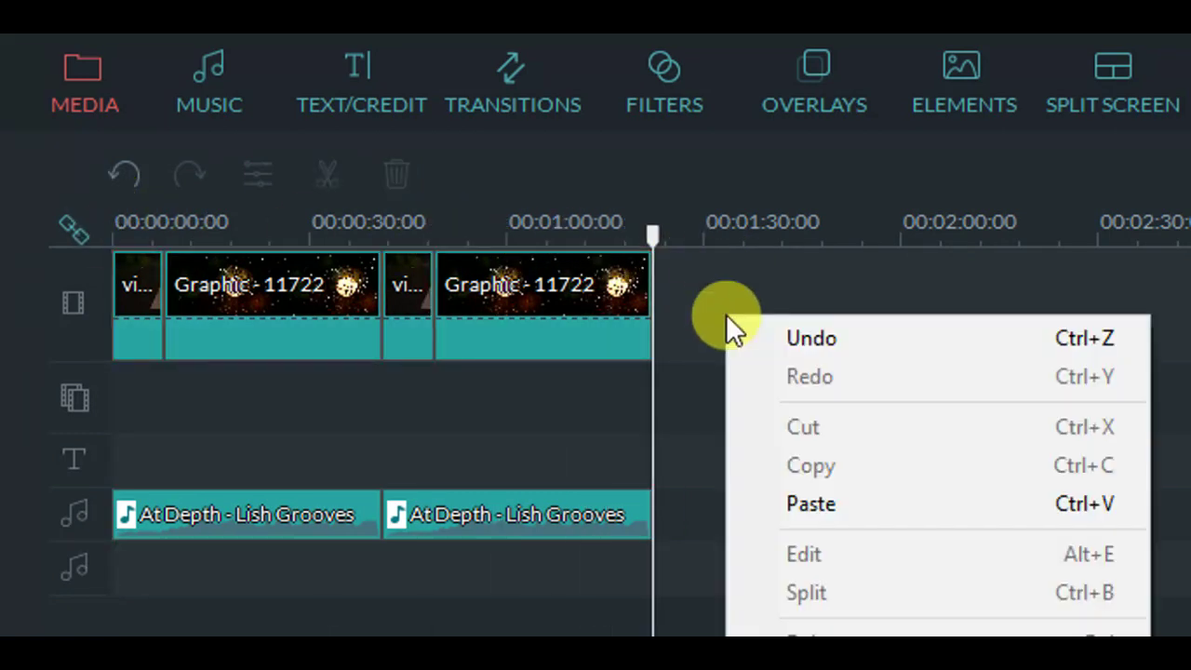
{"action": "left_click", "coordinate": [801, 503]}
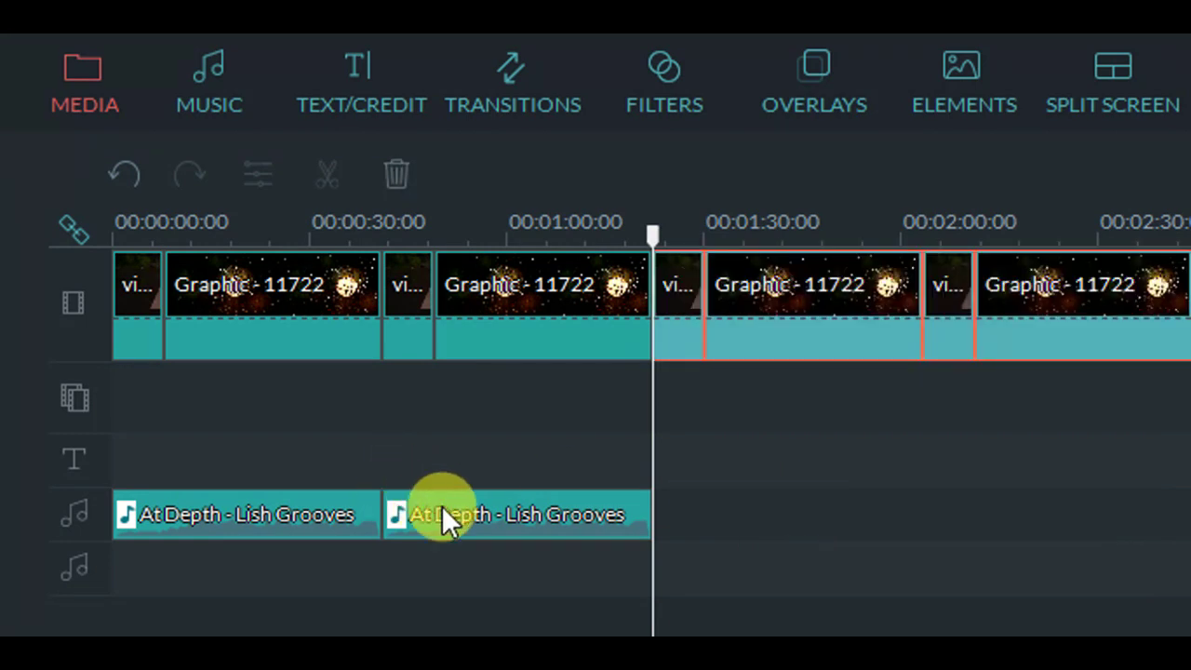
- Copy the second At Depth music clip, paste it right after the original, and move the playhead to the end of the video clips
{"action": "left_click", "coordinate": [526, 514]}
{"action": "right_click", "coordinate": [531, 513]}
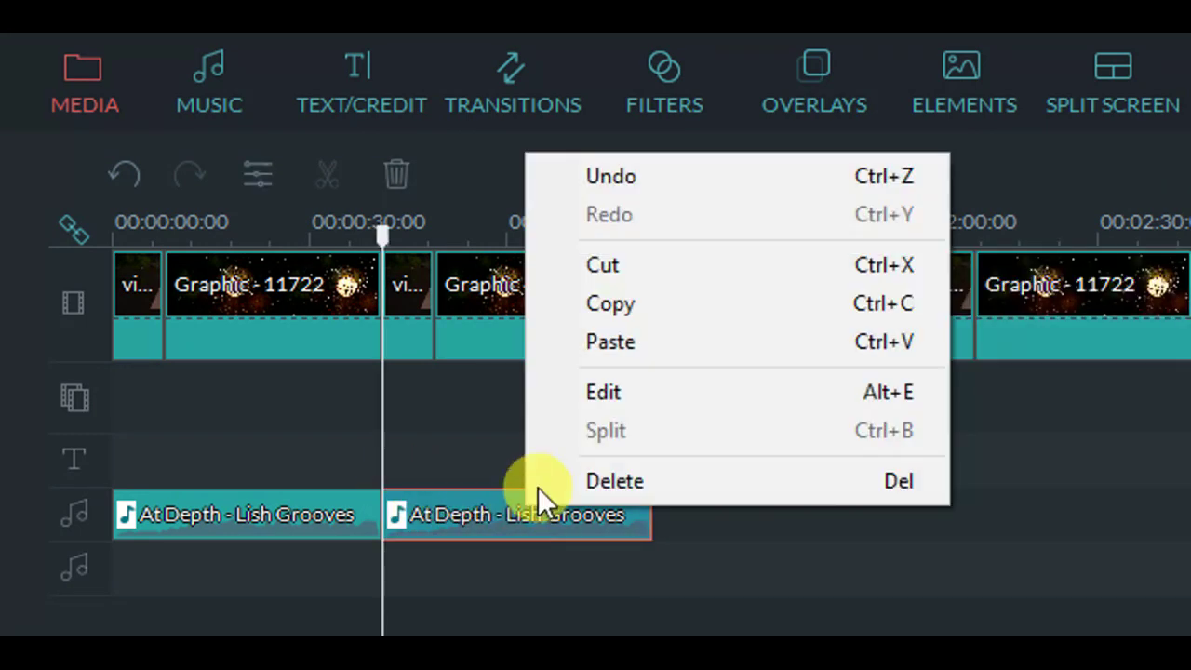
{"action": "left_click", "coordinate": [709, 302]}
{"action": "left_click", "coordinate": [674, 330]}
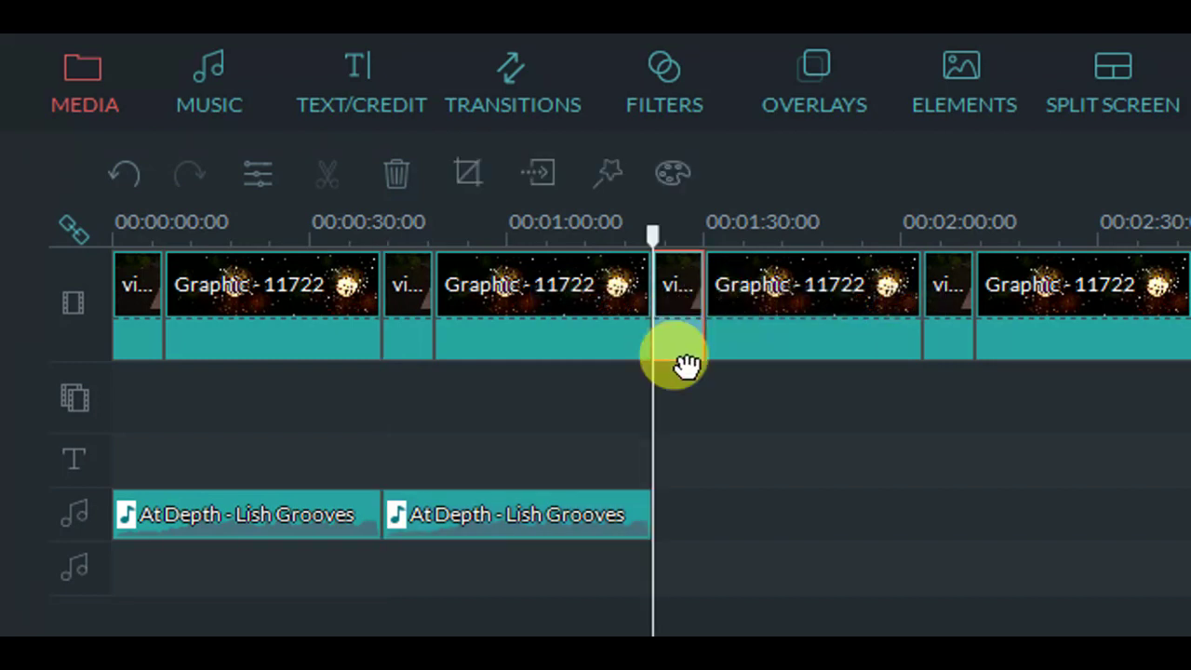
{"action": "right_click", "coordinate": [692, 469]}
{"action": "left_click", "coordinate": [817, 309]}
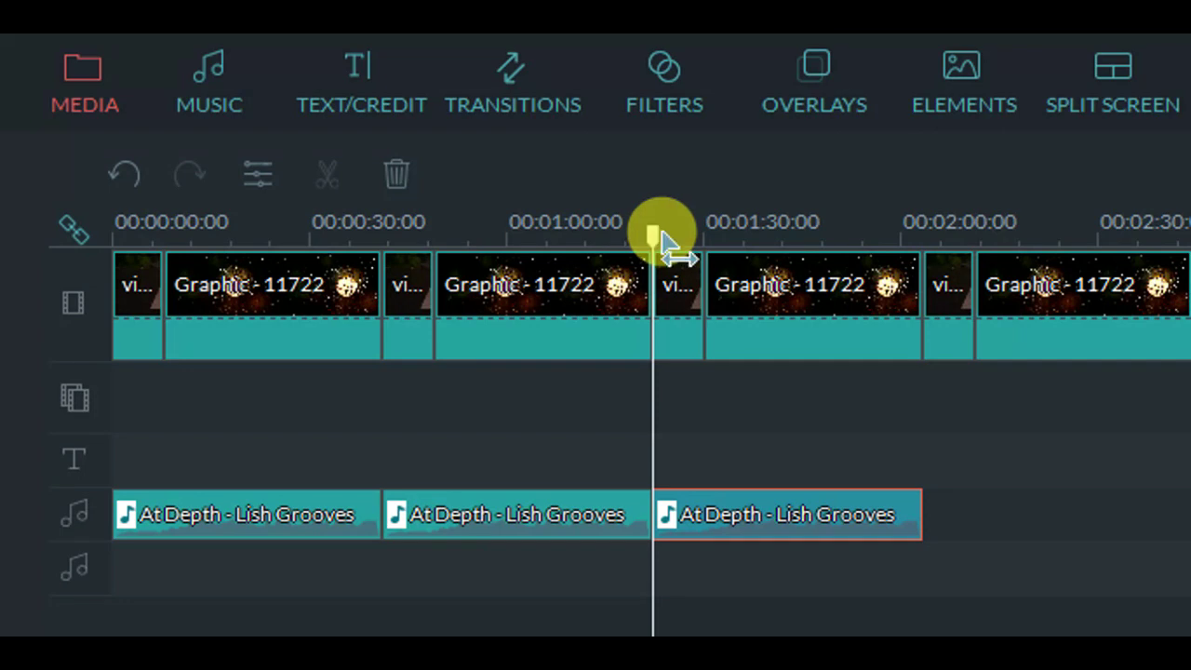
{"action": "left_click_drag", "start_coordinate": [656, 231], "coordinate": [1182, 303]}
{"action": "left_click_drag", "start_coordinate": [1014, 300], "coordinate": [1028, 303]}
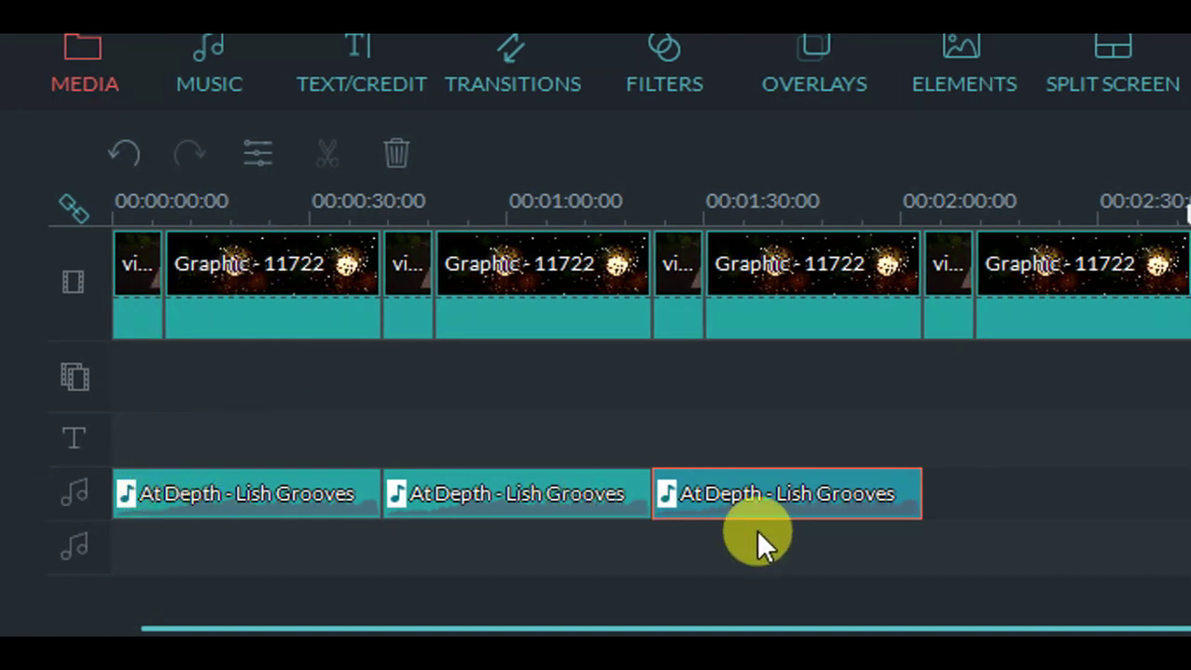
- Select all three At Depth - Lish Grooves clips on the first music track and delete them
{"action": "left_click_drag", "start_coordinate": [958, 502], "coordinate": [251, 507]}
{"action": "right_click", "coordinate": [251, 507]}
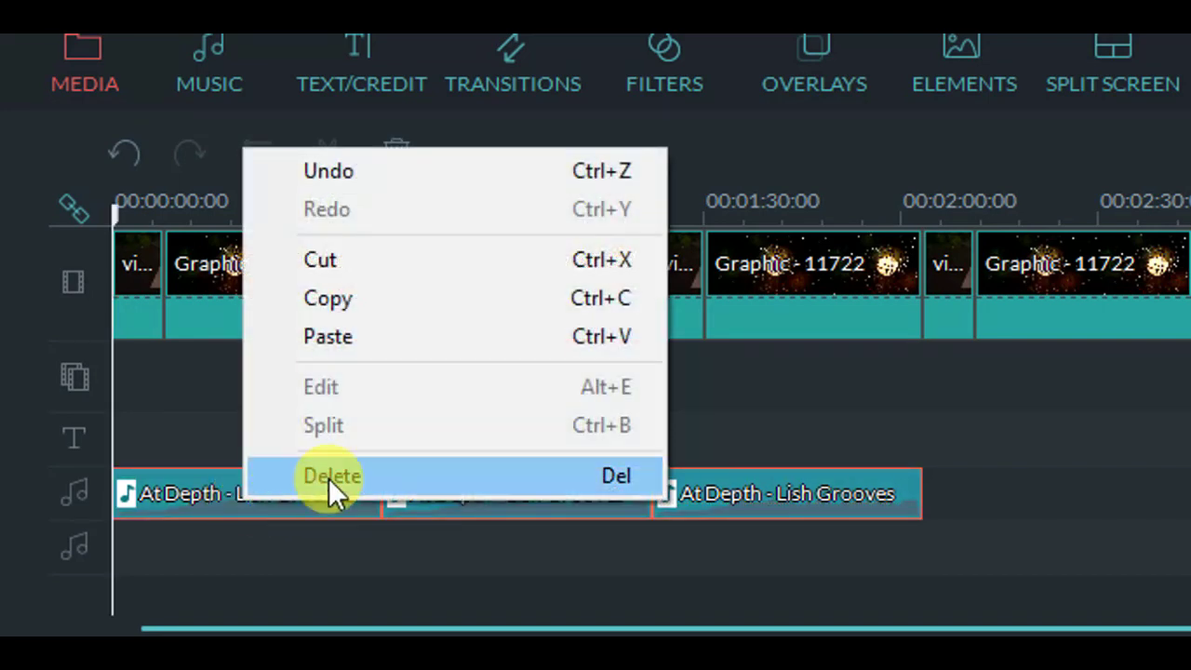
{"action": "left_click", "coordinate": [330, 479]}
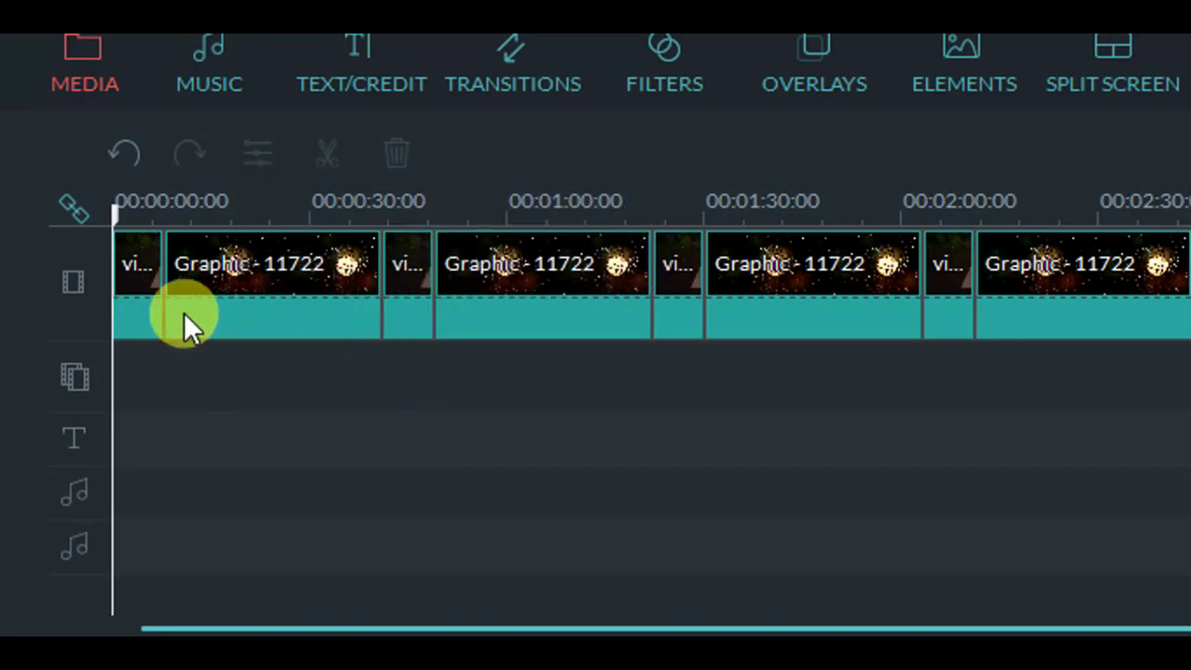